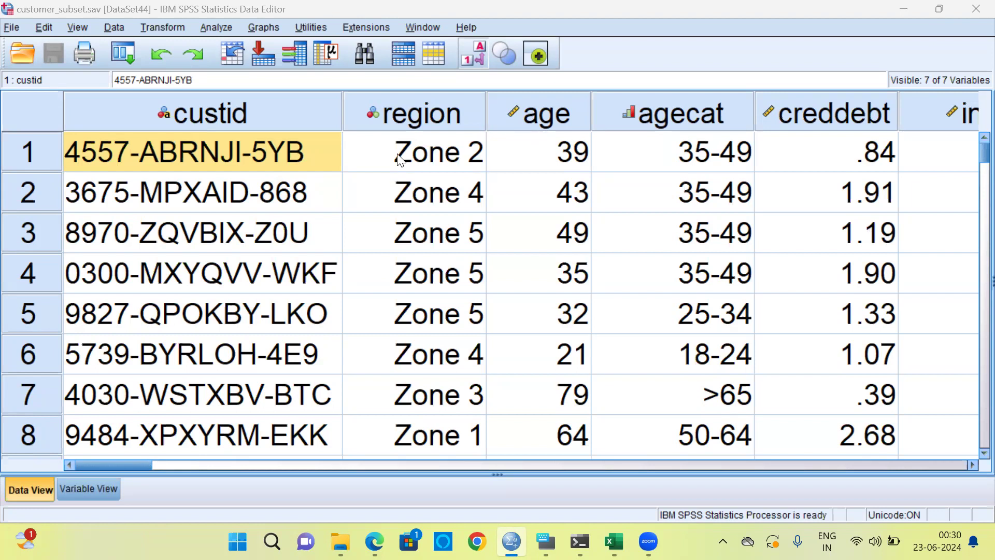
Examine the dataset's variables one by one: custid, region, age, agecat, creddebt, income and gender
{"action": "left_click", "coordinate": [273, 195]}
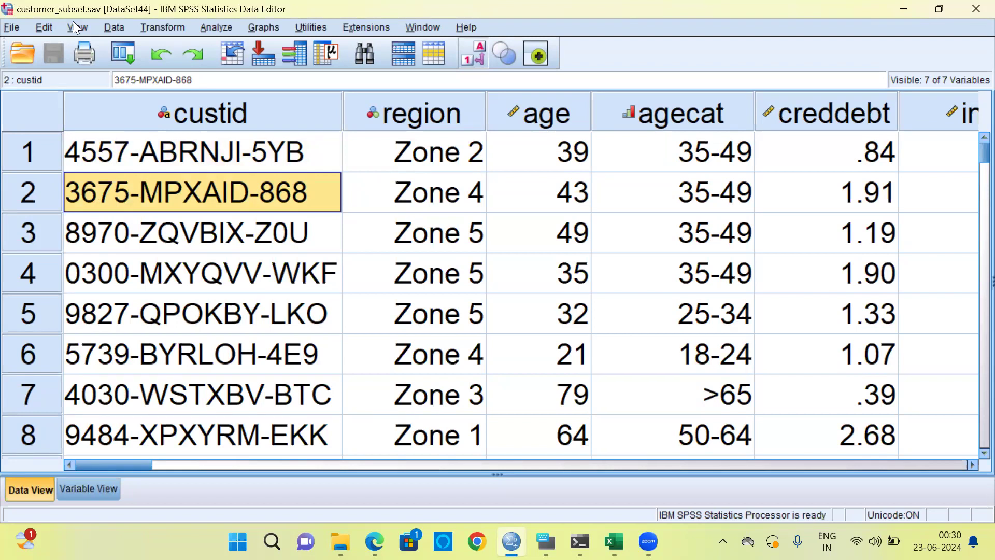
{"action": "left_click", "coordinate": [218, 150]}
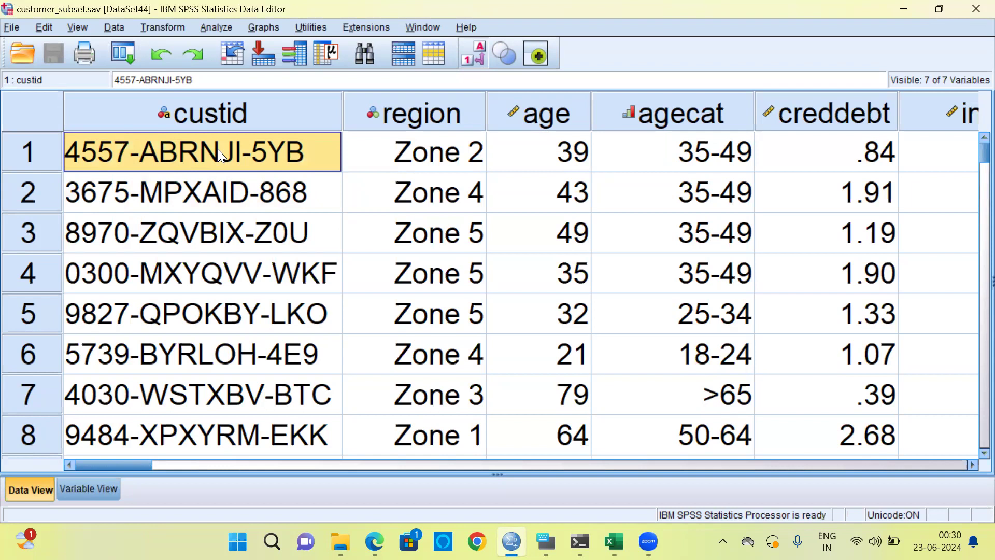
{"action": "left_click", "coordinate": [213, 121]}
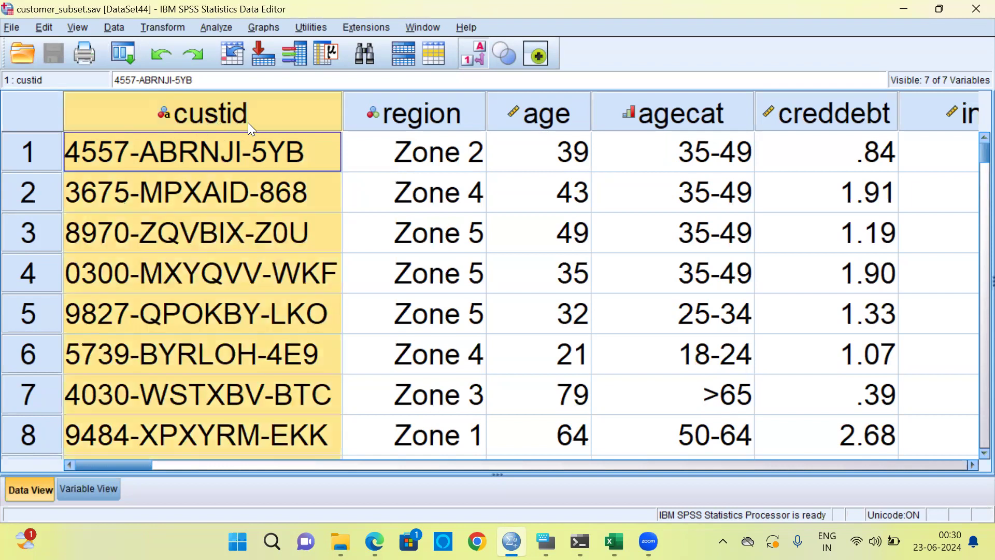
{"action": "left_click", "coordinate": [410, 115]}
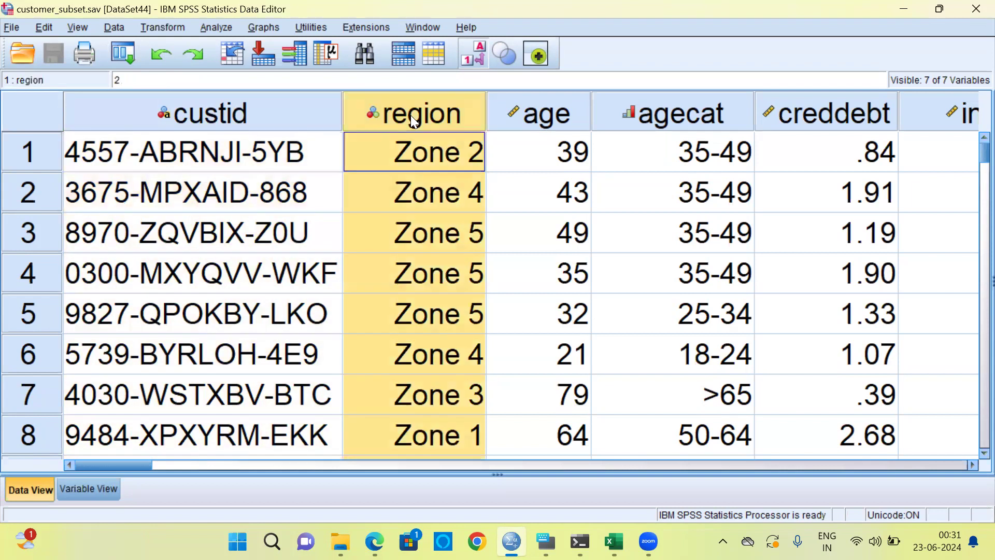
{"action": "left_click", "coordinate": [548, 124]}
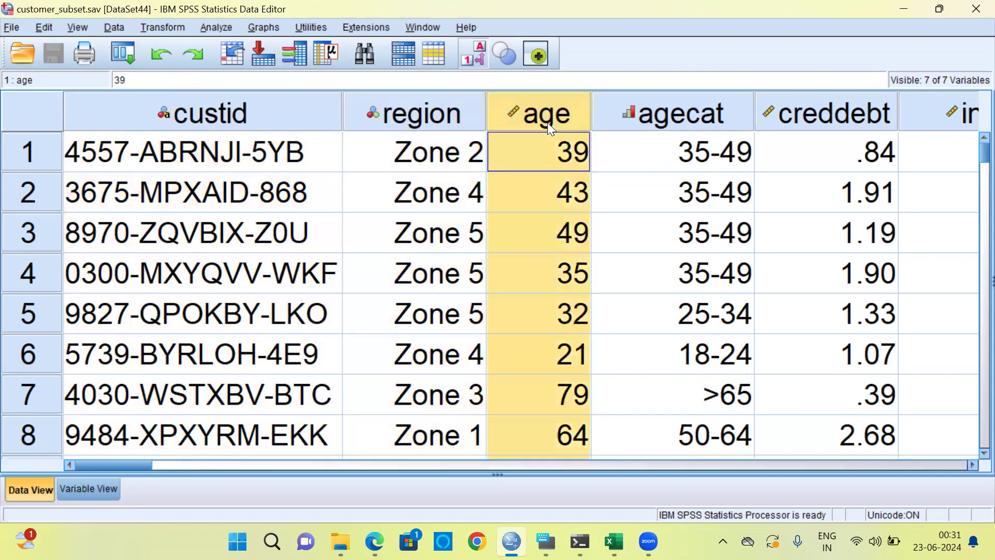
{"action": "left_click", "coordinate": [688, 119]}
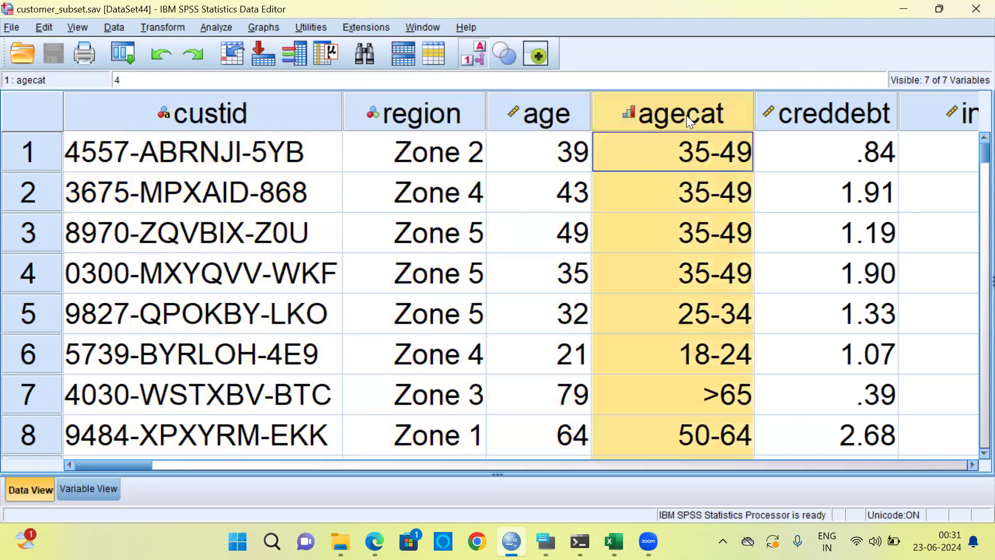
{"action": "left_click", "coordinate": [834, 115]}
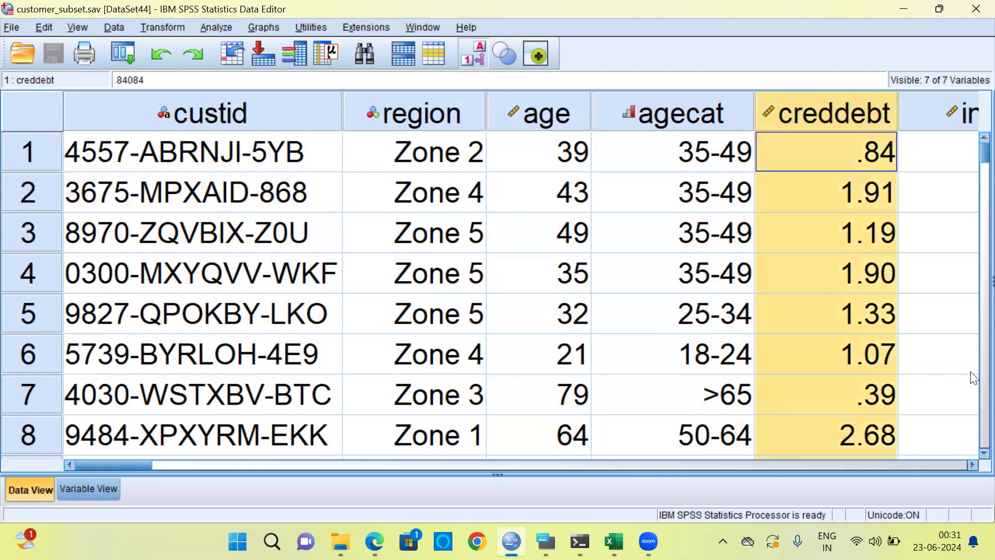
{"action": "left_click", "coordinate": [971, 466]}
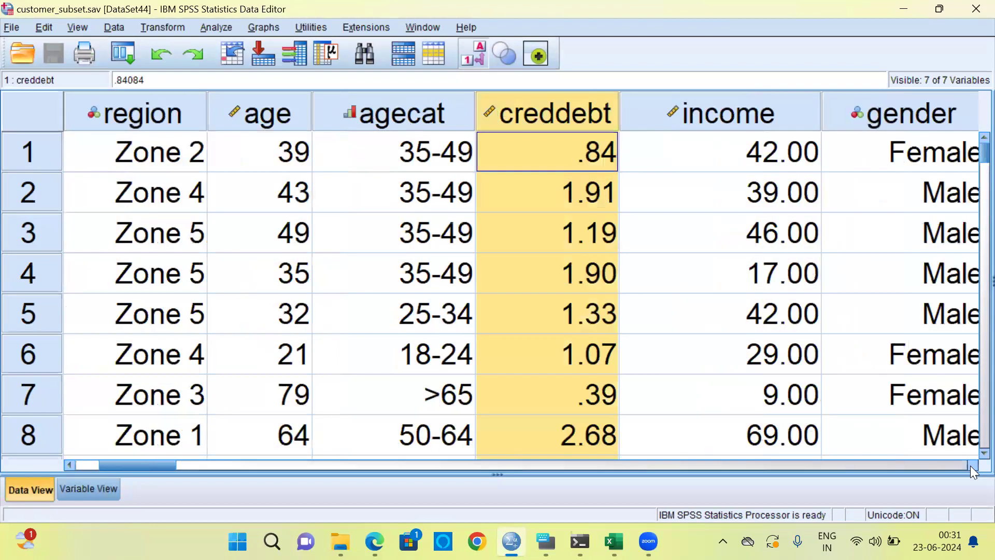
{"action": "double_click", "coordinate": [970, 465]}
{"action": "left_click", "coordinate": [516, 115]}
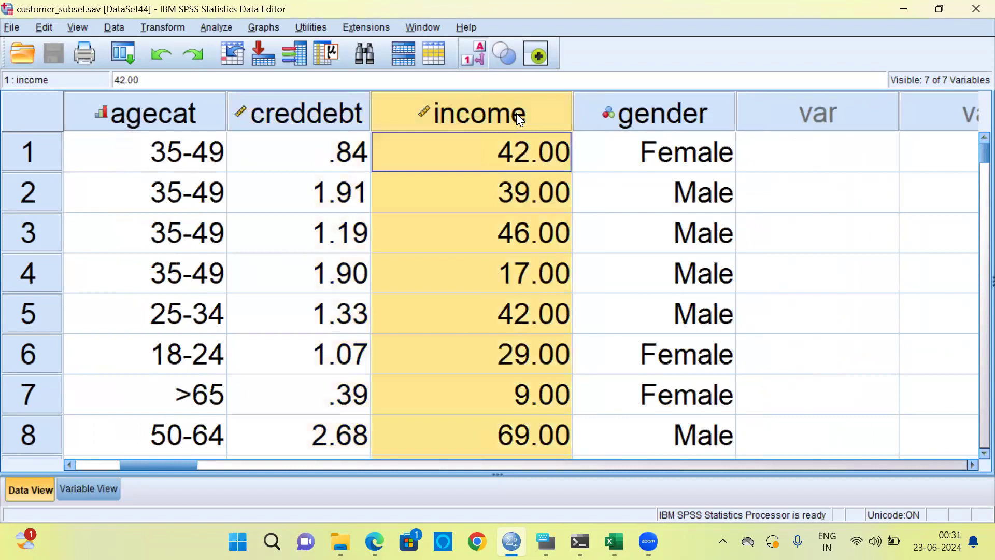
{"action": "left_click", "coordinate": [636, 116]}
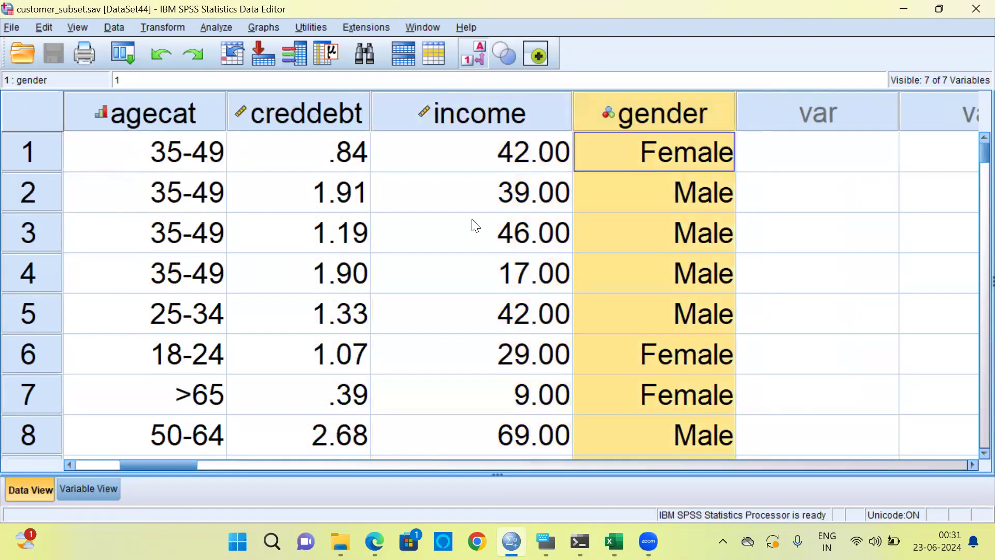
Go through the first case's values one variable at a time, from custid to gender
{"action": "left_click_drag", "start_coordinate": [156, 463], "coordinate": [88, 460]}
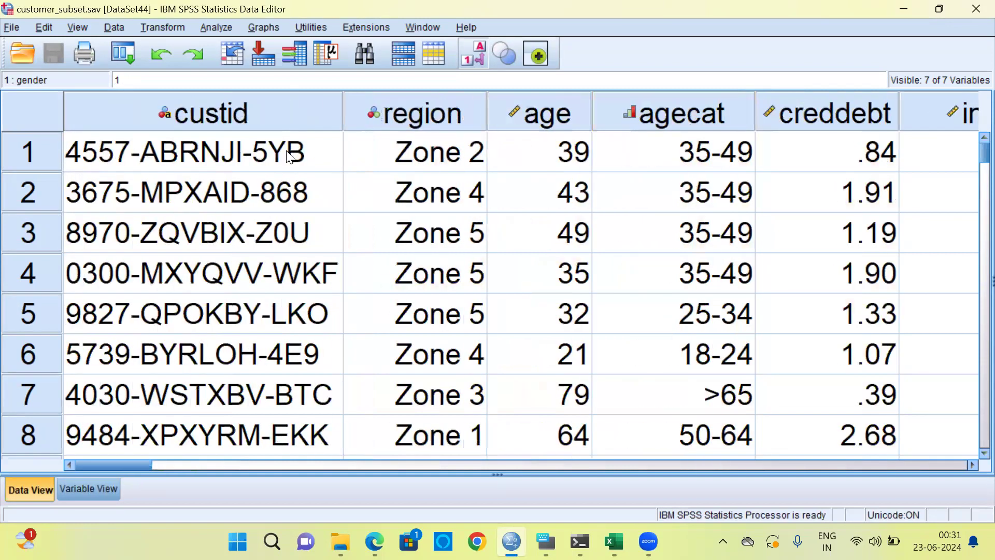
{"action": "left_click", "coordinate": [289, 156]}
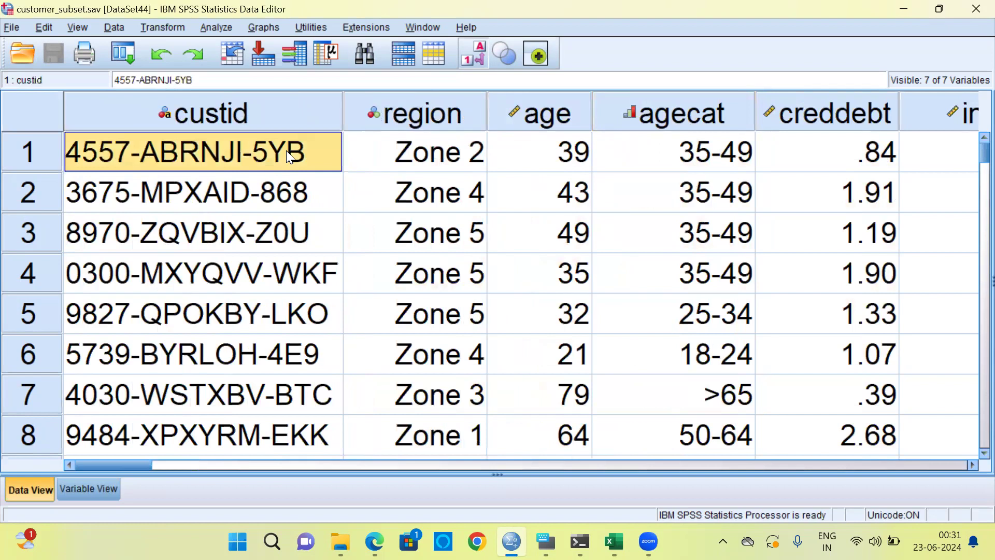
{"action": "key", "text": "Tab"}
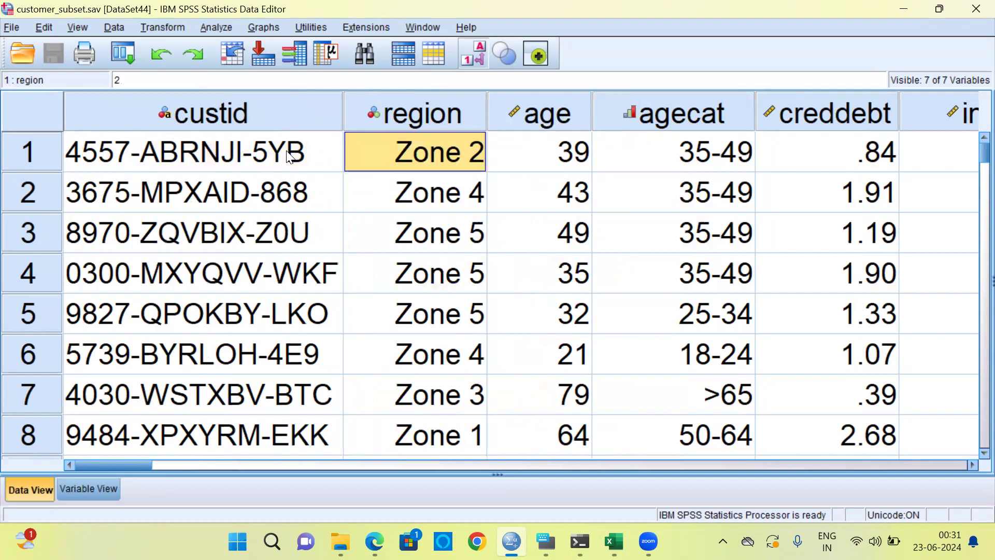
{"action": "key", "text": "Tab"}
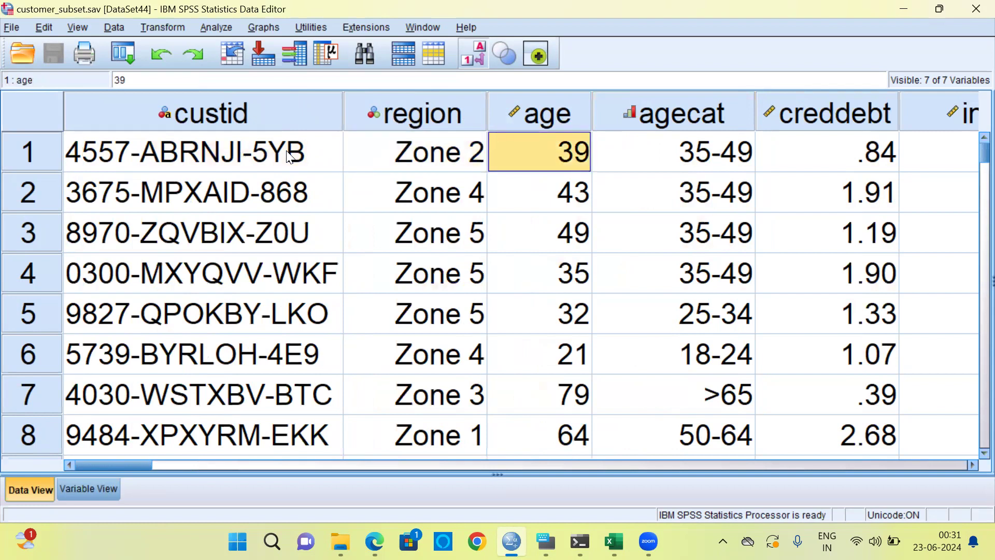
{"action": "key", "text": "Tab"}
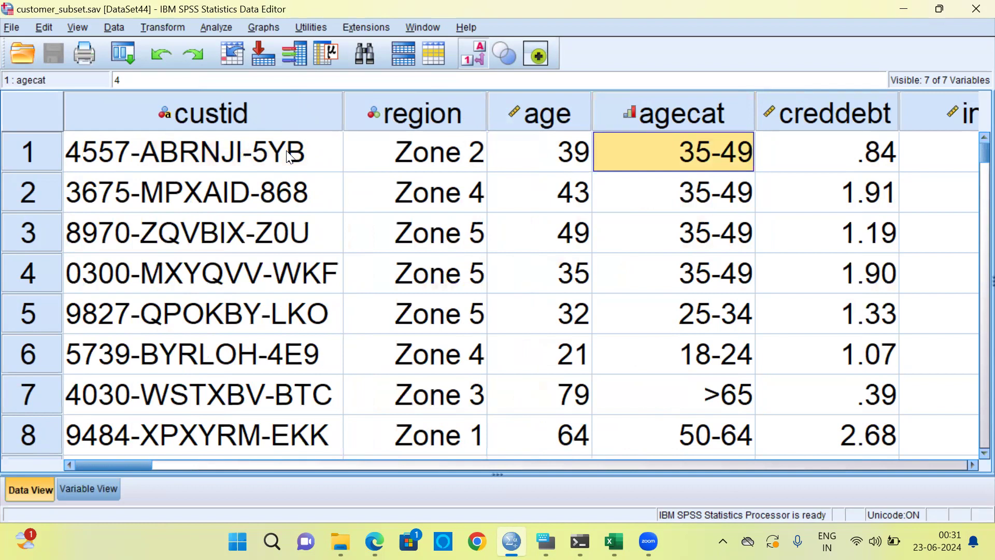
{"action": "key", "text": "Tab"}
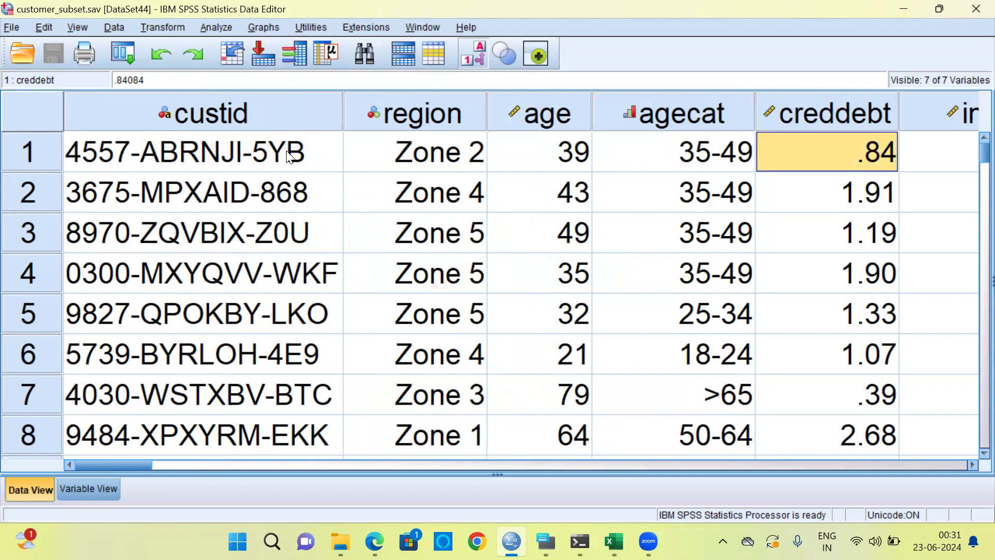
{"action": "key", "text": "Tab"}
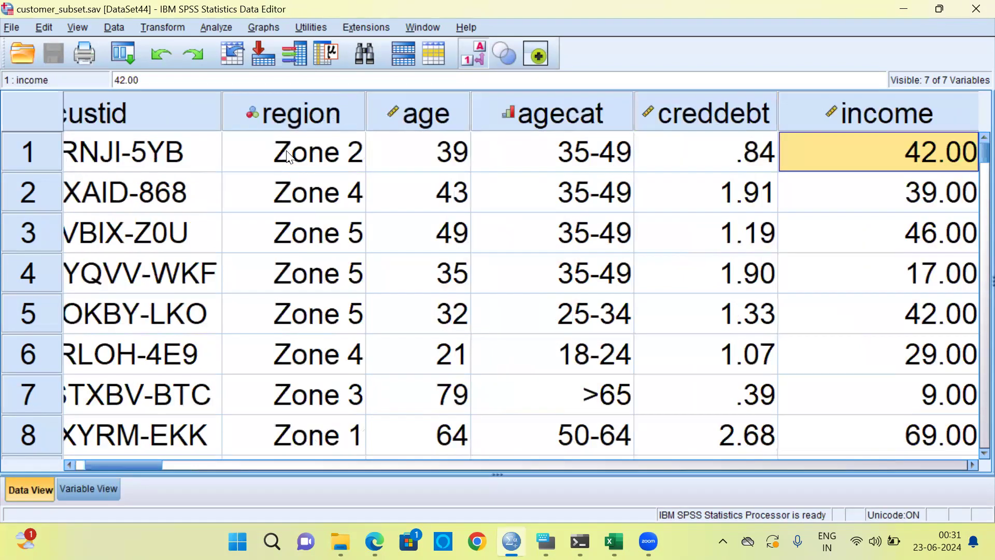
{"action": "key", "text": "Tab"}
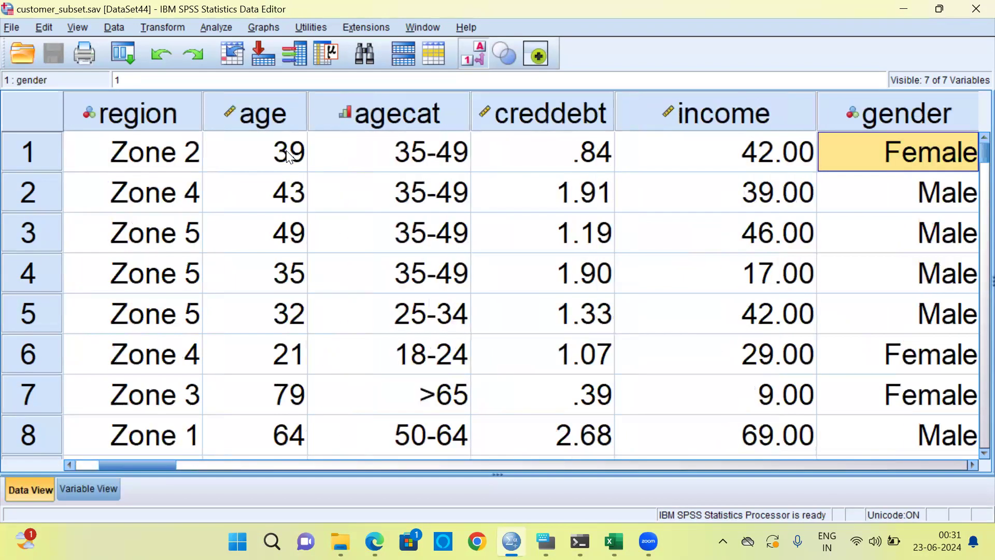
{"action": "key", "text": "Right"}
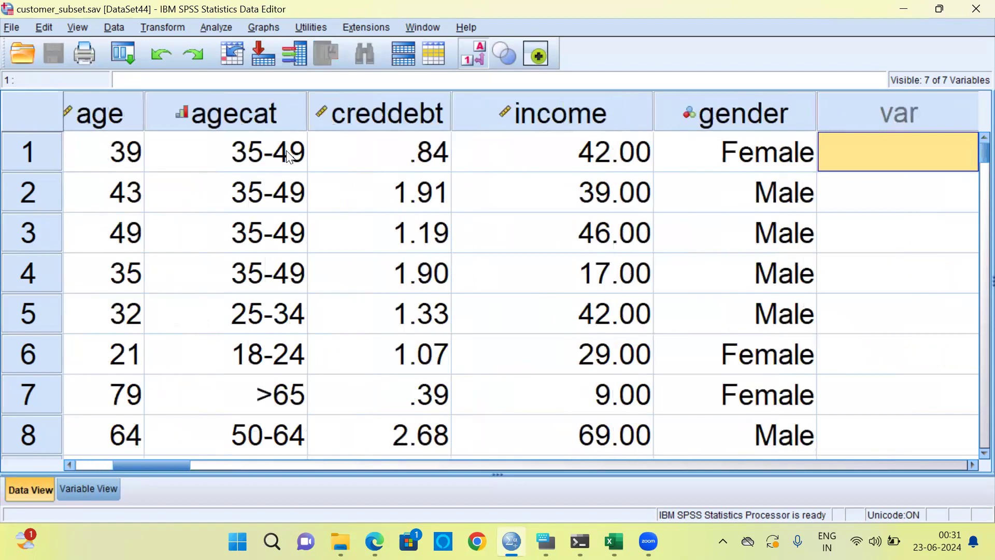
{"action": "key", "text": "Left"}
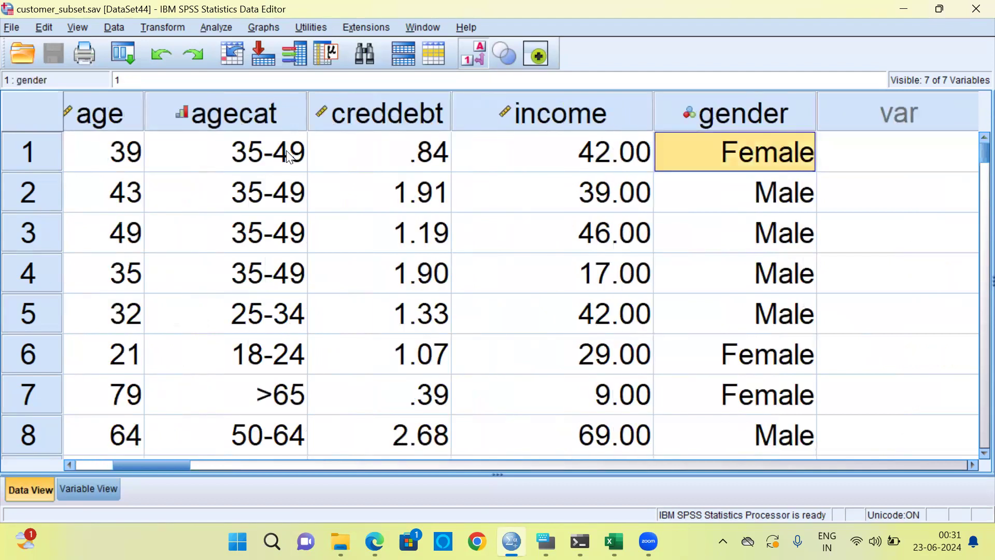
Check the last case in the dataset and return to the first case
{"action": "key", "text": "Home"}
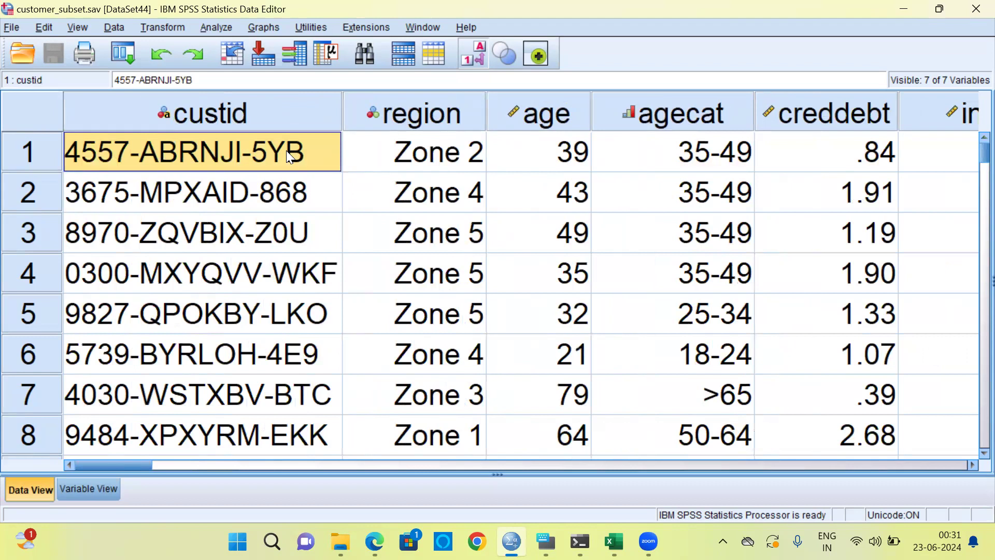
{"action": "key", "text": "ctrl+Down"}
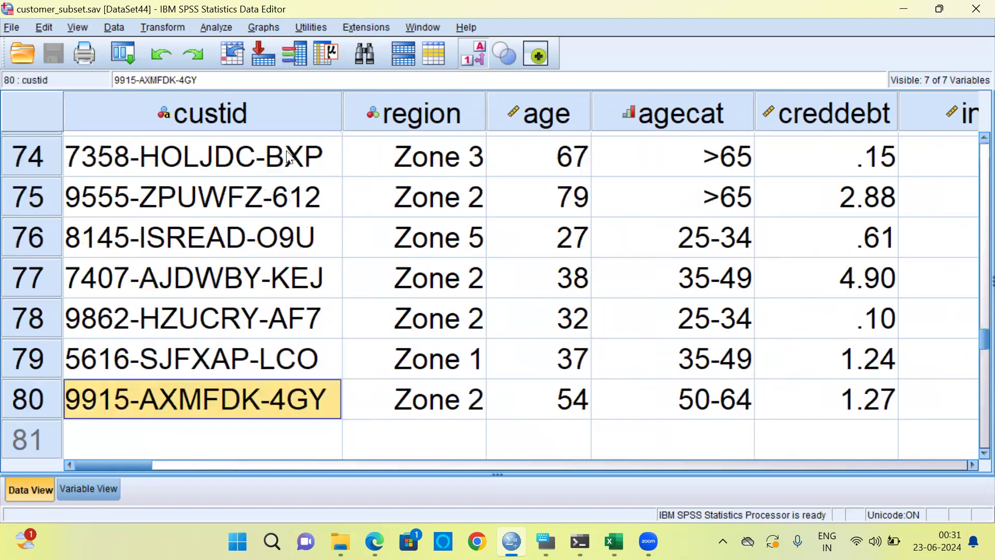
{"action": "left_click", "coordinate": [22, 408]}
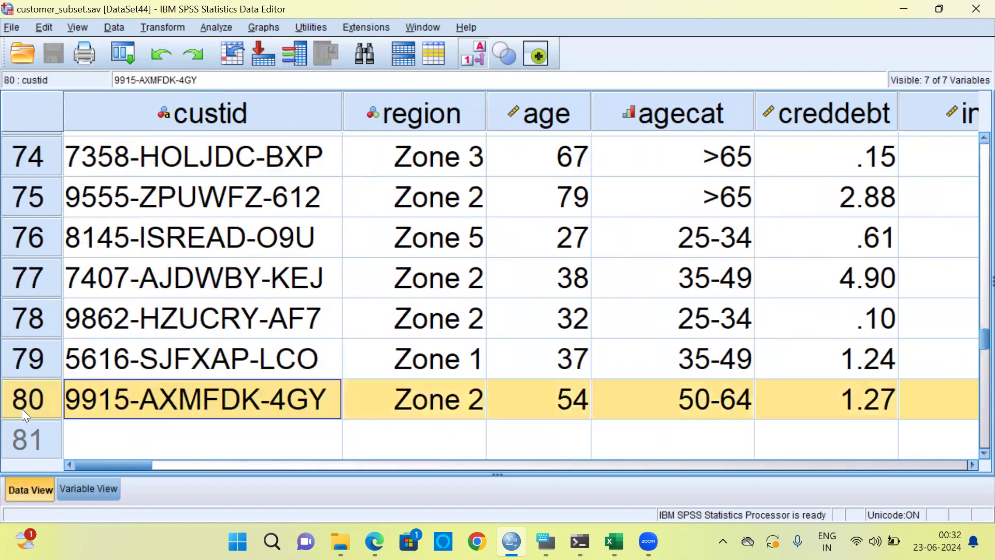
{"action": "left_click", "coordinate": [111, 403]}
{"action": "key", "text": "ctrl+Home"}
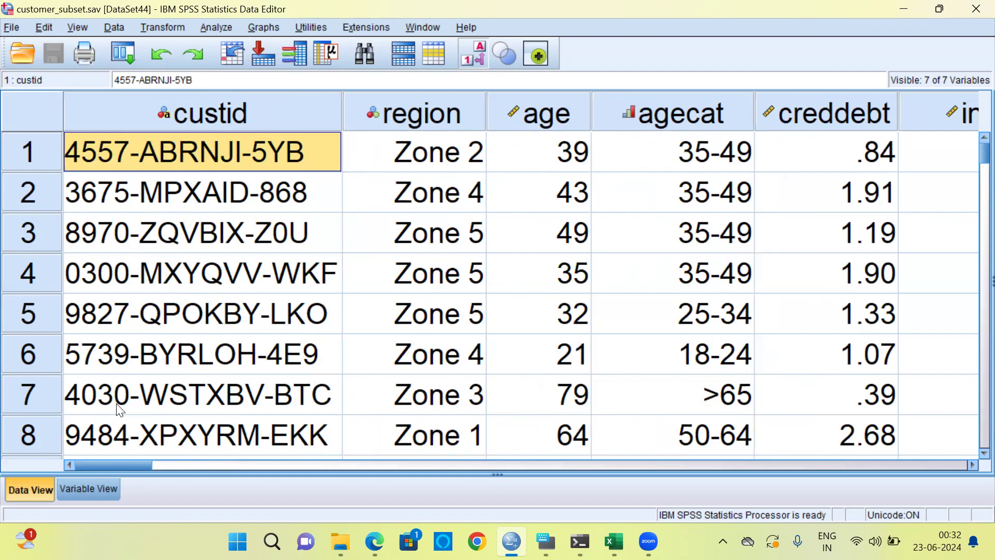
Open the Graphboard Template Chooser and reset its earlier selections
{"action": "left_click", "coordinate": [265, 29]}
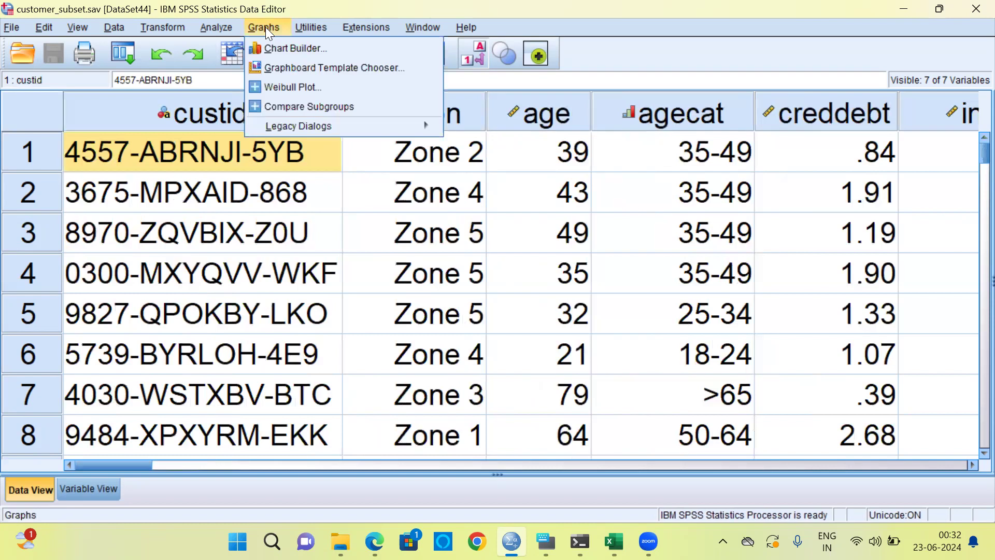
{"action": "left_click", "coordinate": [322, 71]}
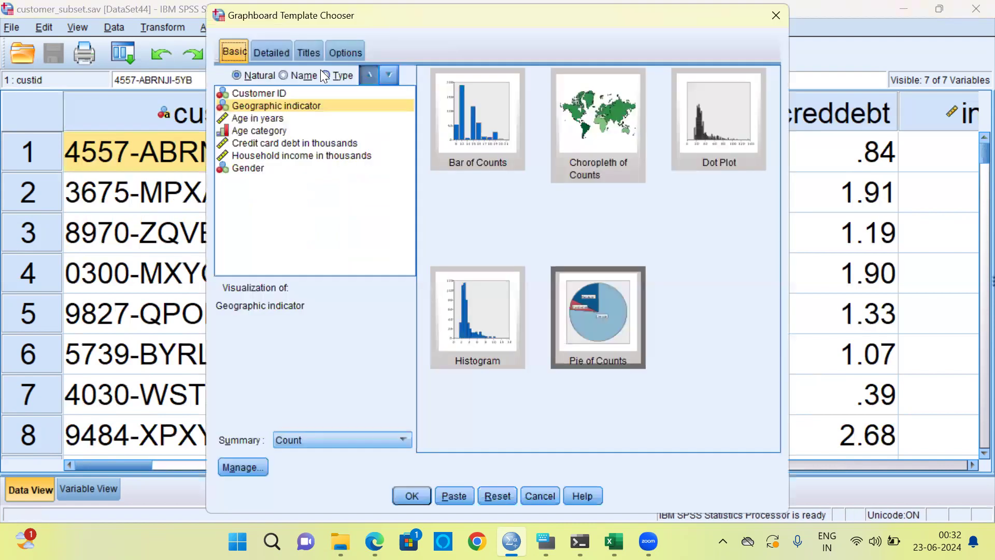
{"action": "left_click", "coordinate": [490, 495]}
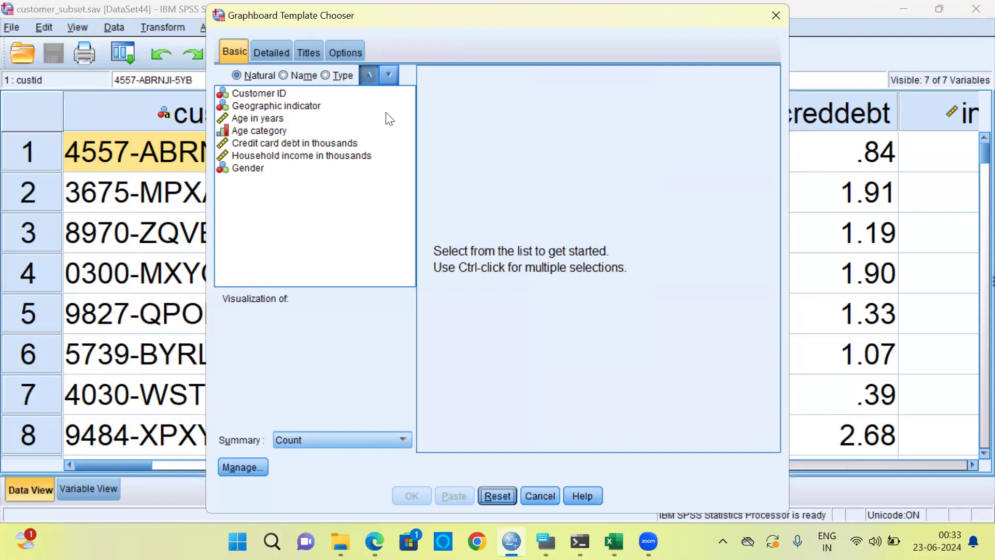
Choose Geographic indicator as the variable to visualize and look through the Bar of Counts, Choropleth of Counts, Dot Plot and Histogram templates
{"action": "left_click", "coordinate": [307, 106]}
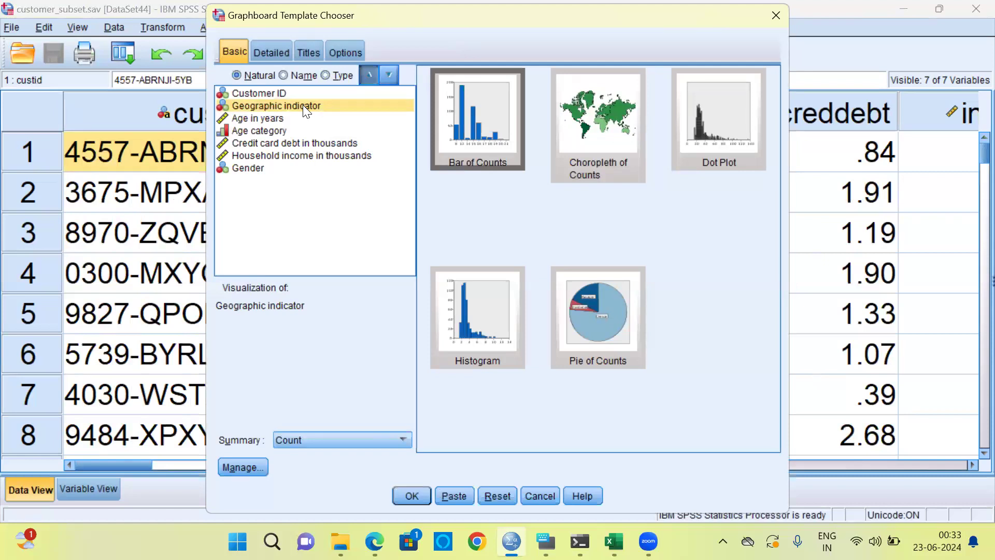
{"action": "left_click", "coordinate": [474, 162]}
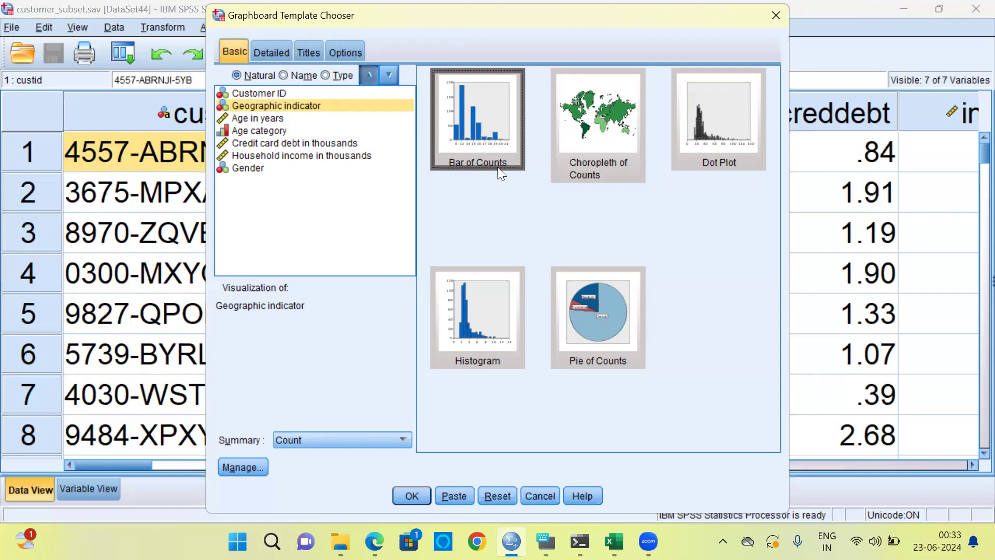
{"action": "left_click", "coordinate": [601, 167]}
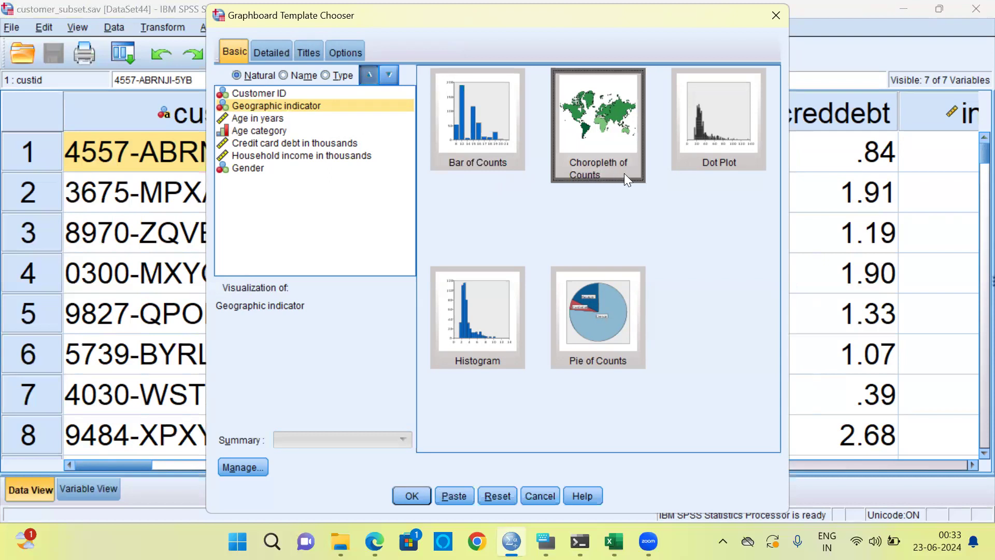
{"action": "left_click", "coordinate": [743, 166]}
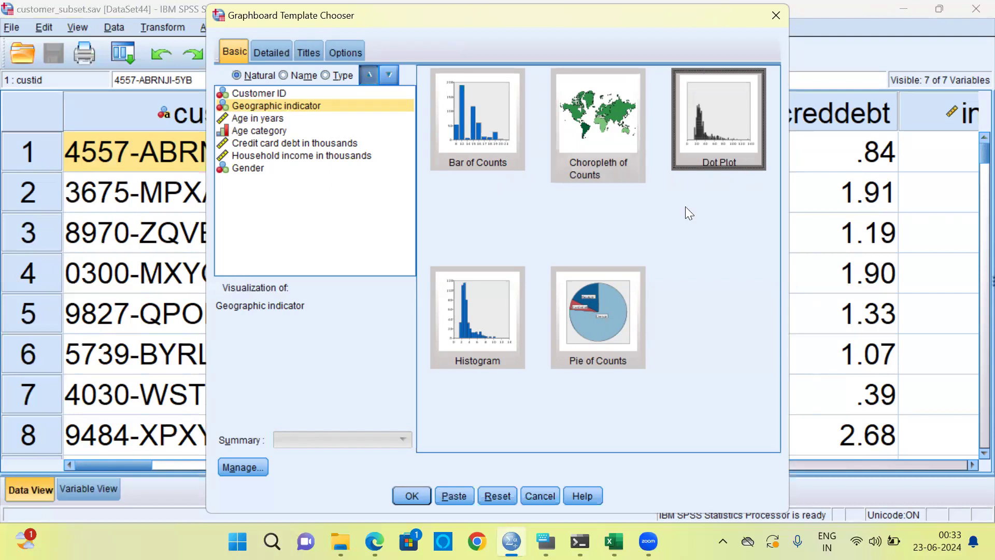
{"action": "left_click", "coordinate": [476, 347]}
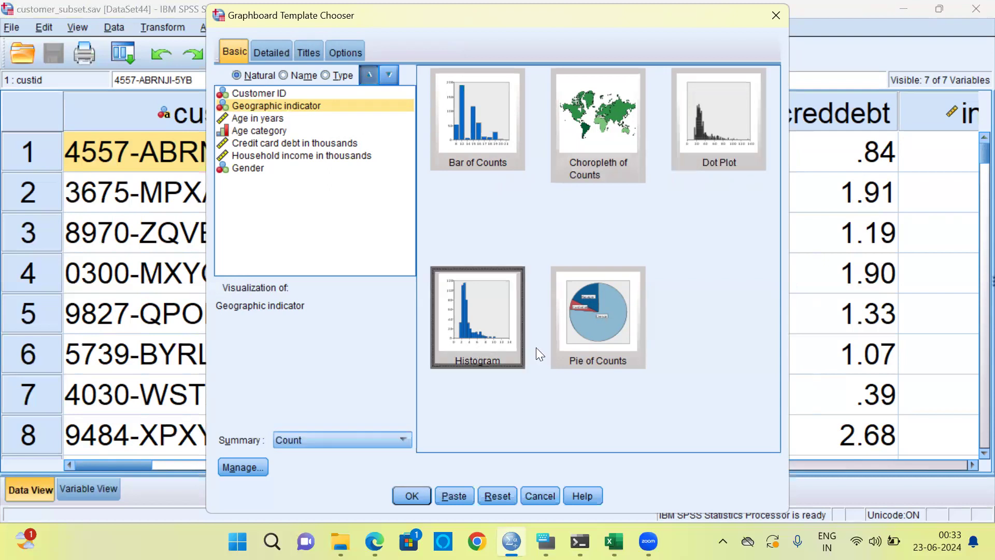
Generate a Pie of Counts chart of the Geographic indicator and select the chart in the output
{"action": "left_click", "coordinate": [608, 352]}
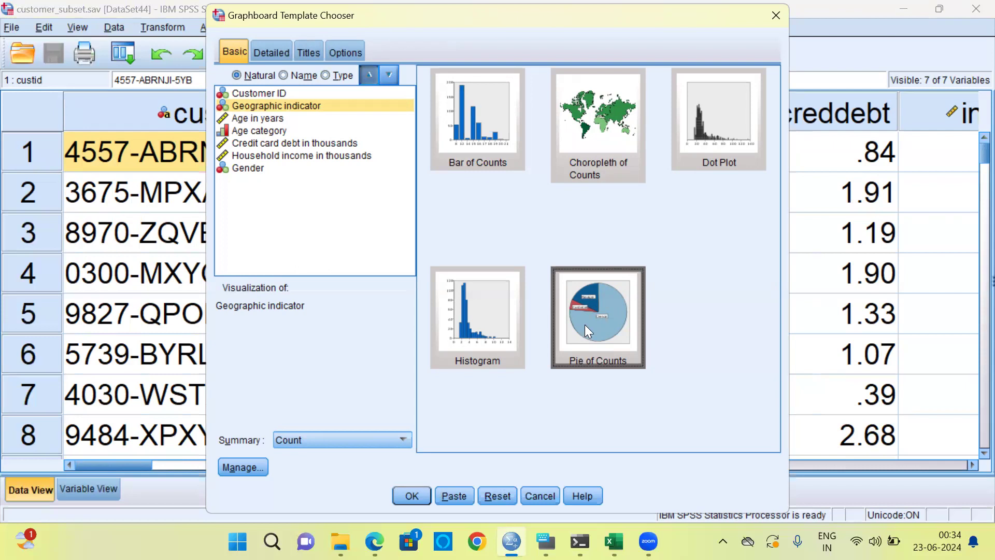
{"action": "left_click", "coordinate": [410, 496]}
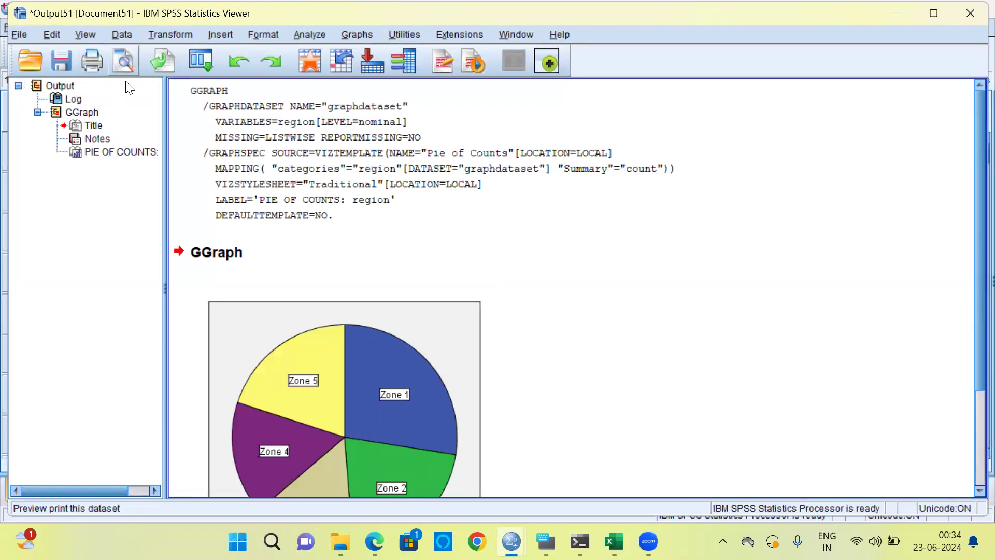
{"action": "left_click", "coordinate": [334, 353]}
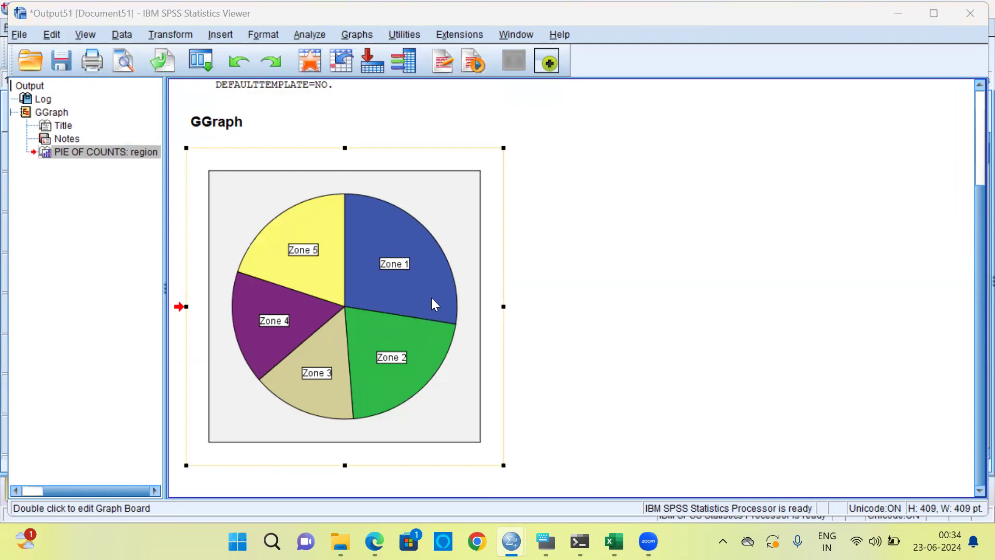
Reopen the Graphboard Template Chooser and clear the variable and template selections left from the pie chart
{"action": "left_click", "coordinate": [403, 270]}
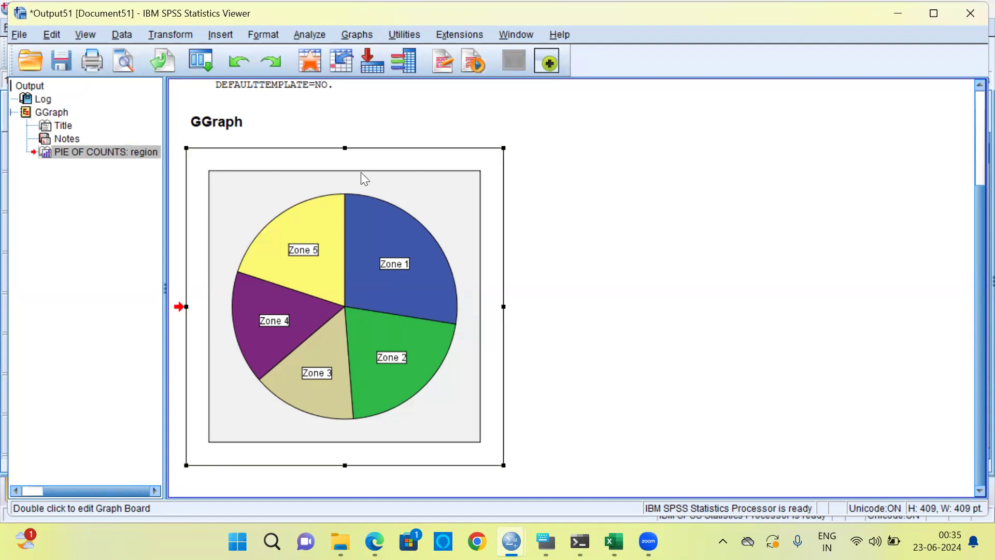
{"action": "left_click", "coordinate": [365, 39]}
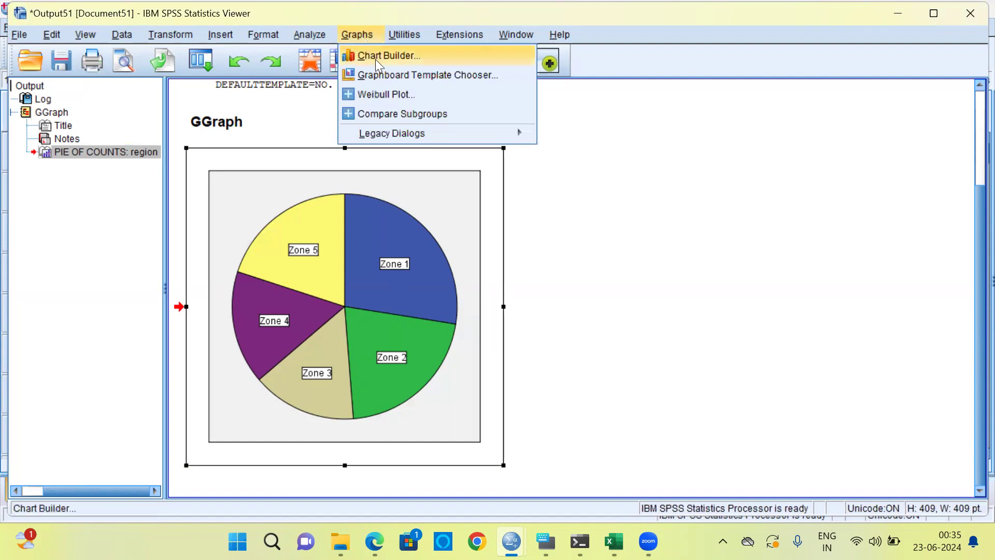
{"action": "left_click", "coordinate": [422, 74]}
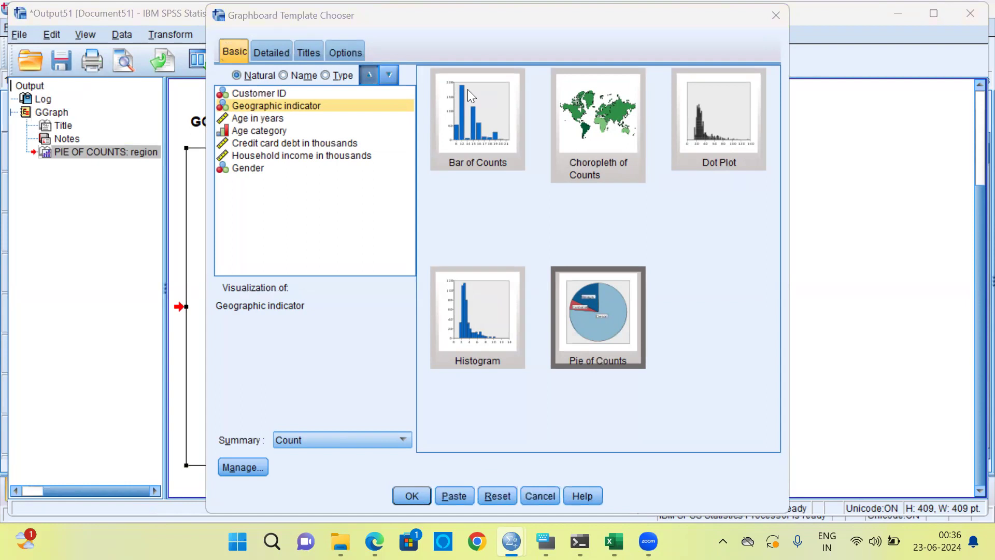
{"action": "left_click", "coordinate": [498, 499]}
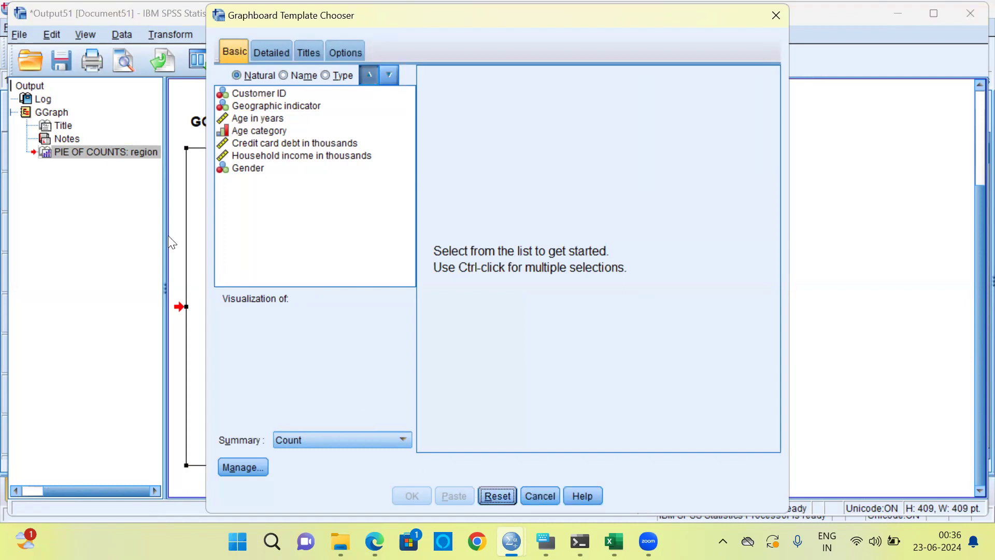
Choose Geographic indicator, Age category and Household income in thousands as the variables and pick the Heat Map template
{"action": "left_click", "coordinate": [307, 109]}
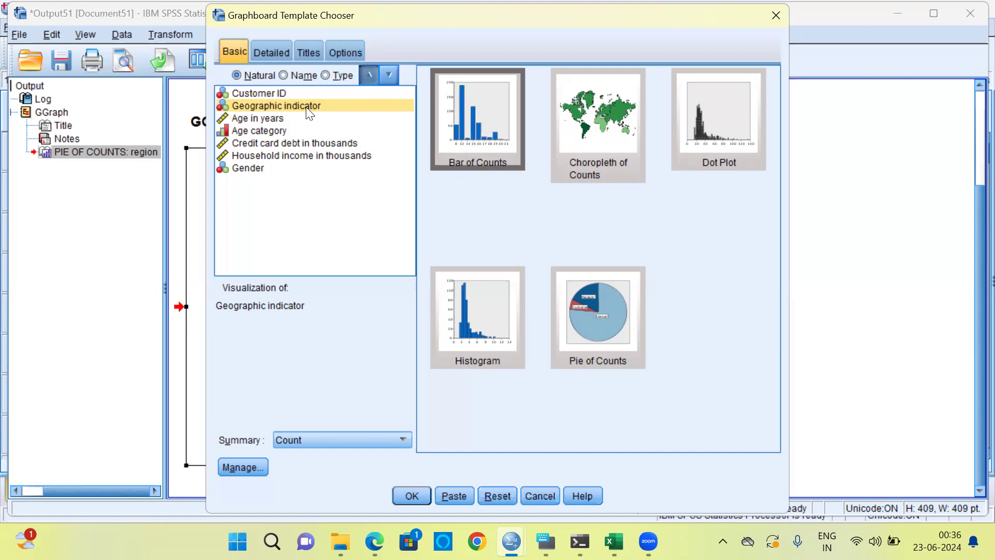
{"action": "left_click", "coordinate": [276, 132], "text": "ctrl"}
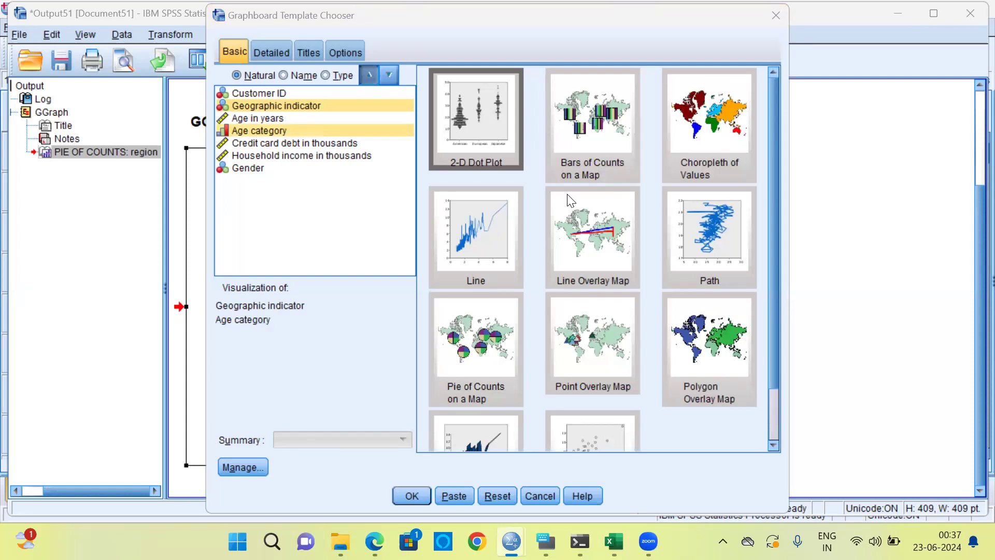
{"action": "left_click", "coordinate": [284, 158], "text": "ctrl"}
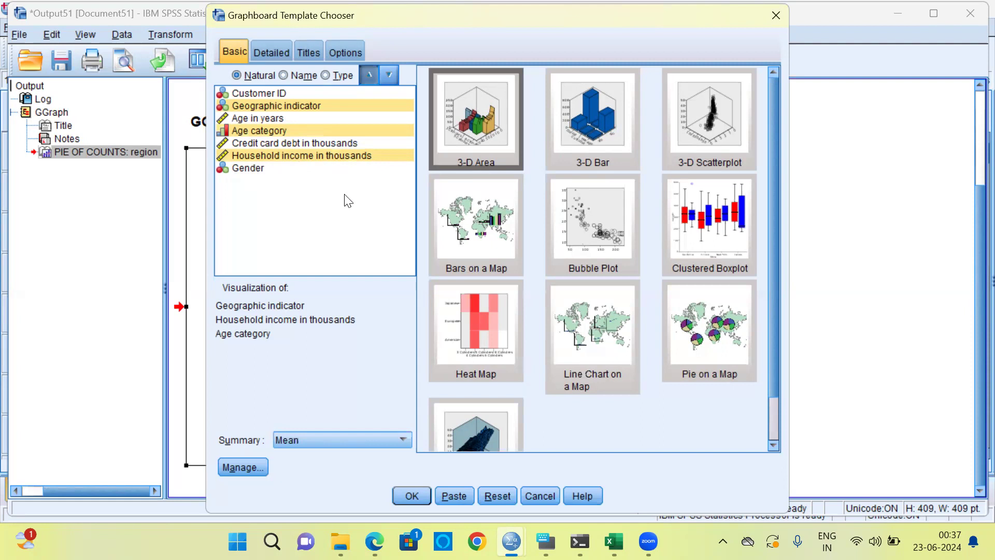
{"action": "left_click", "coordinate": [469, 327]}
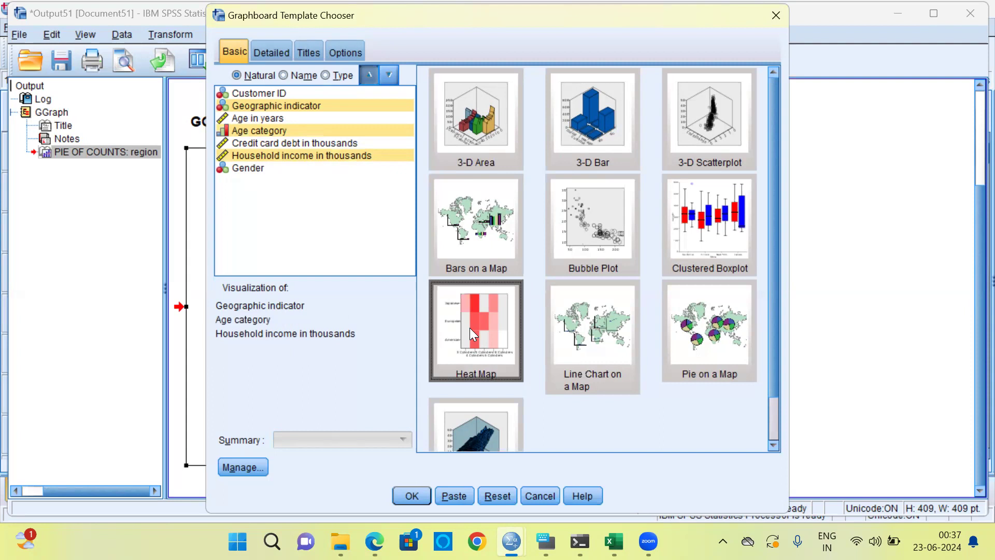
Check the heat map's column, row and color assignments in the detailed settings and generate the chart
{"action": "left_click", "coordinate": [280, 56]}
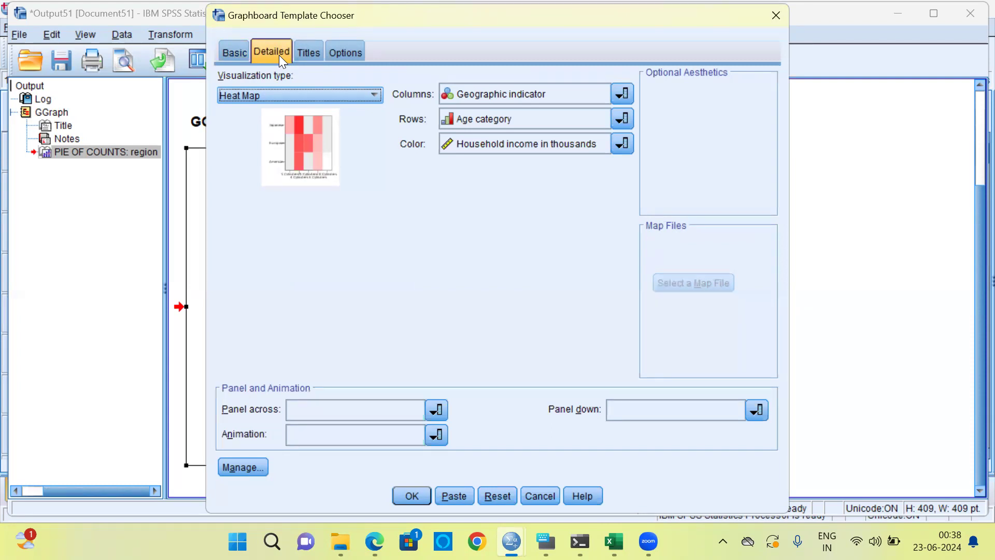
{"action": "left_click", "coordinate": [235, 56]}
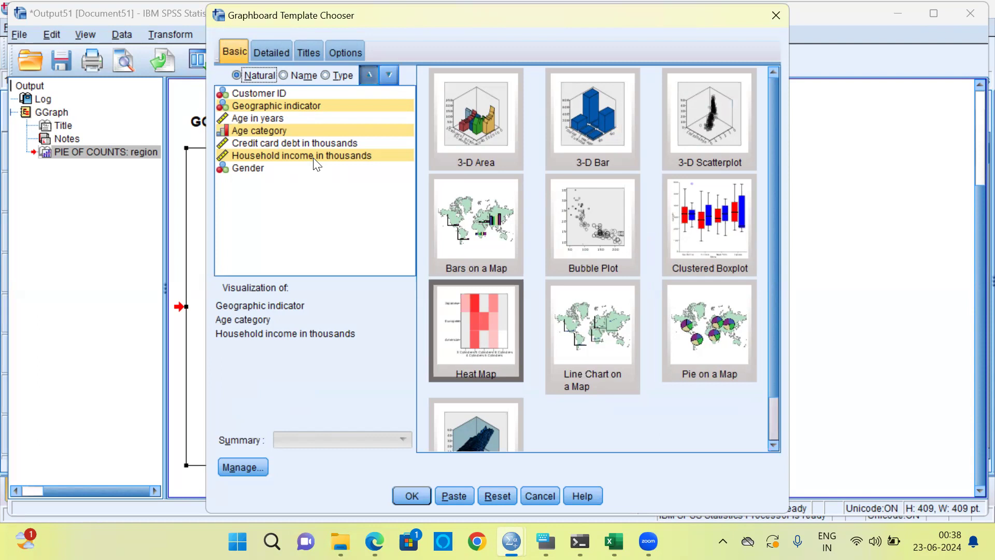
{"action": "left_click", "coordinate": [412, 495]}
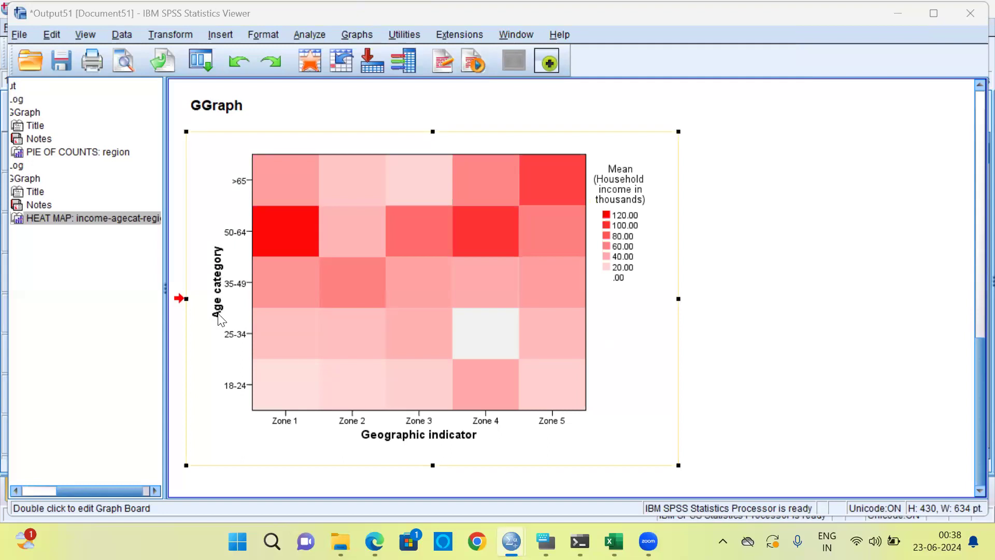
Examine the heat map's Age category and Geographic indicator axes and its color legend for mean household income
{"action": "left_click", "coordinate": [217, 397]}
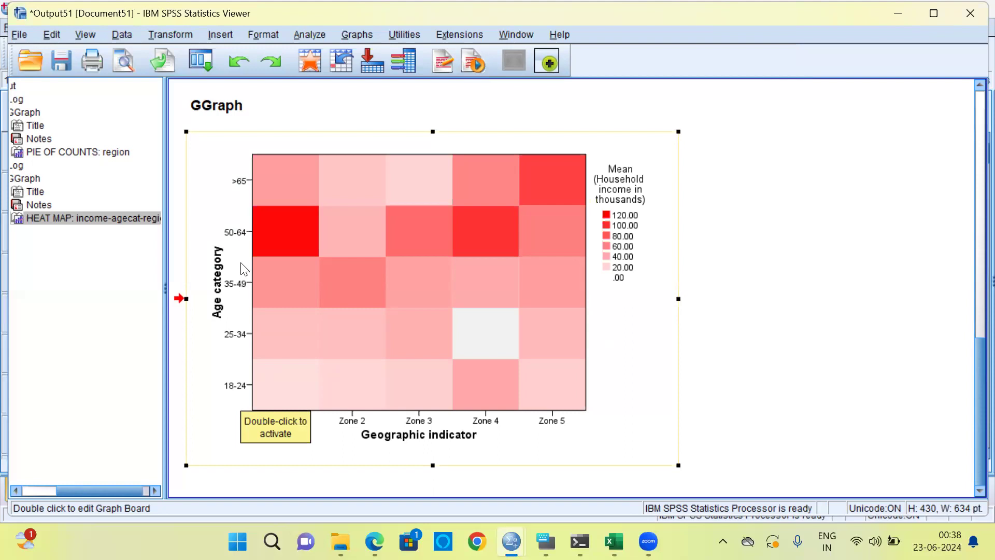
{"action": "double_click", "coordinate": [237, 346]}
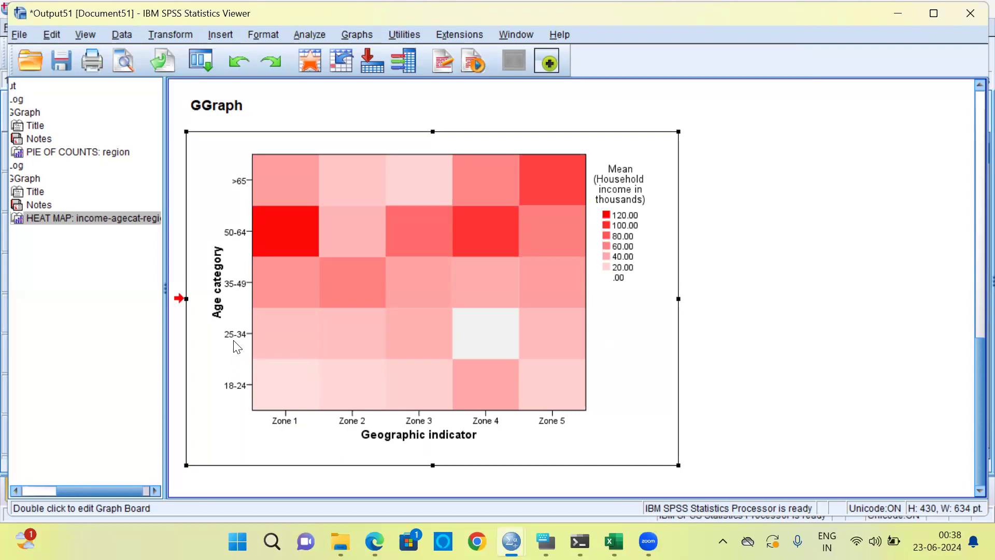
{"action": "left_click", "coordinate": [378, 439]}
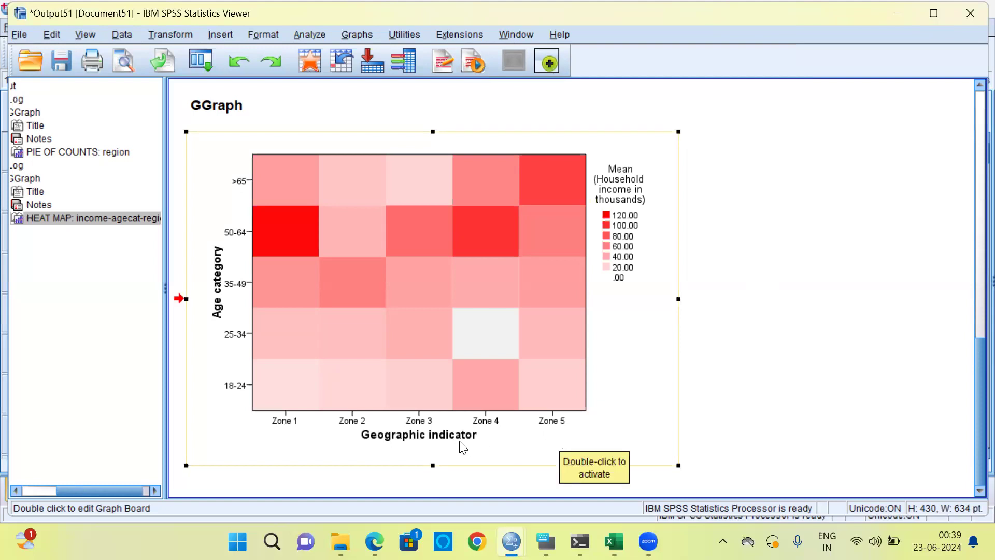
{"action": "left_click", "coordinate": [427, 448]}
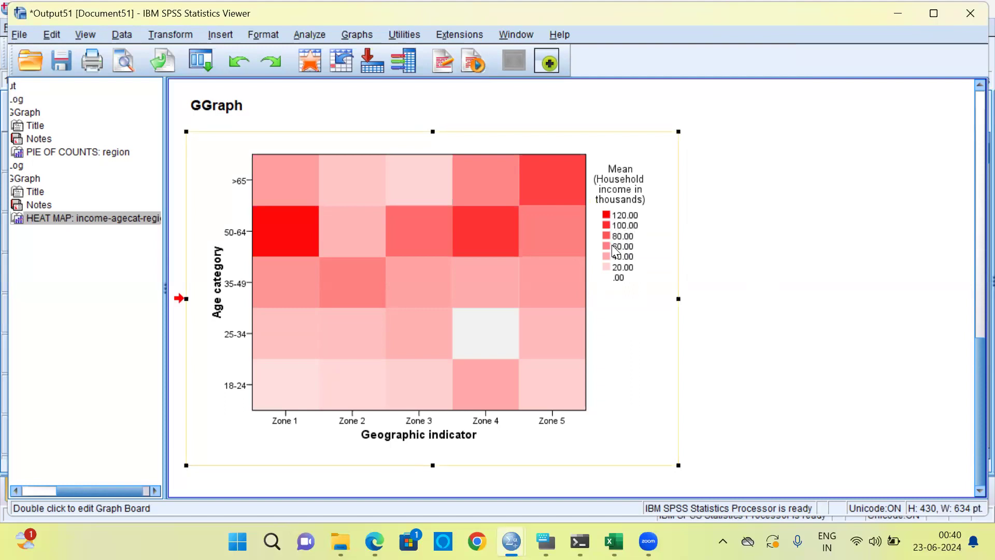
{"action": "left_click", "coordinate": [608, 274]}
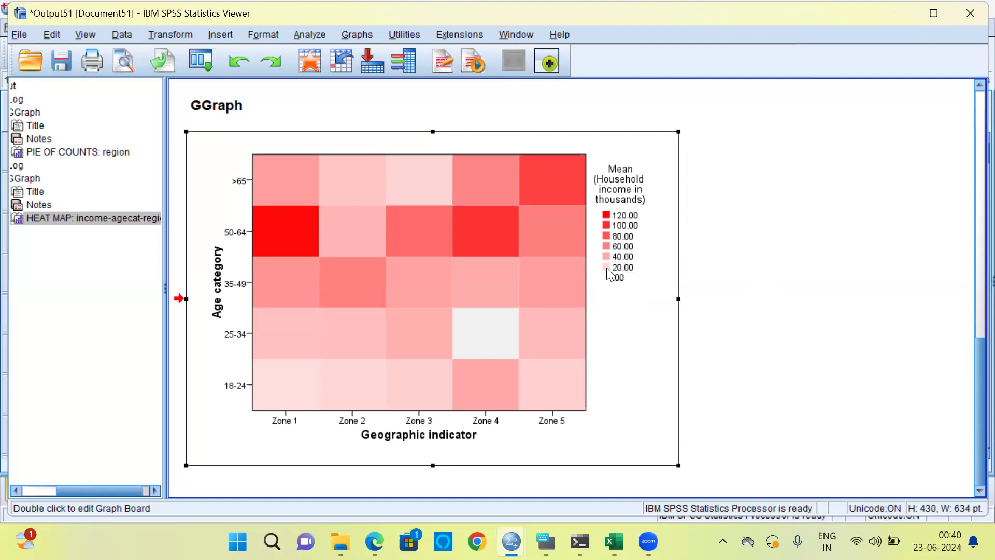
{"action": "left_click", "coordinate": [606, 282]}
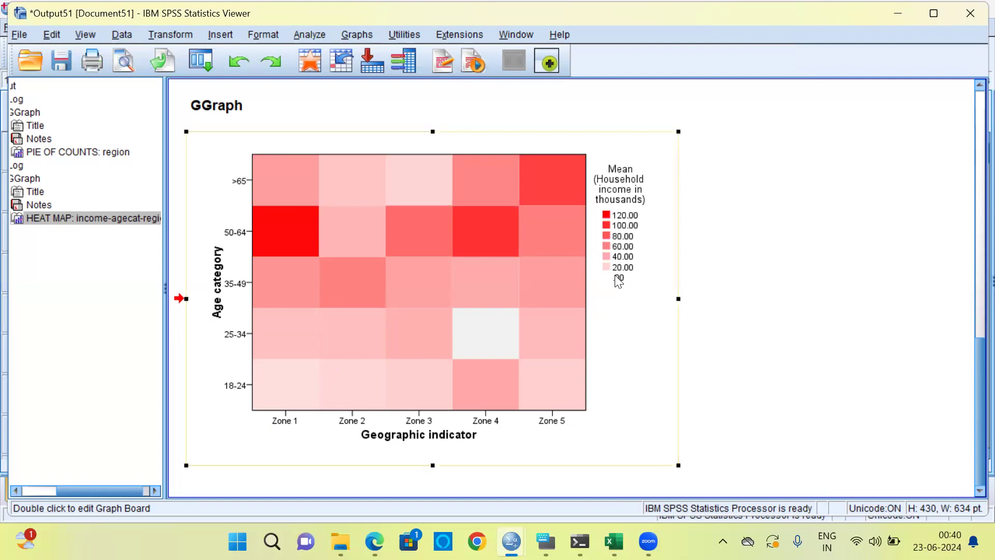
{"action": "left_click", "coordinate": [609, 227]}
Compare the heat map cells for Zones 1 and 4 at age 50-64, Zone 5 above 65 and Zone 4 at 25-34
{"action": "double_click", "coordinate": [304, 217]}
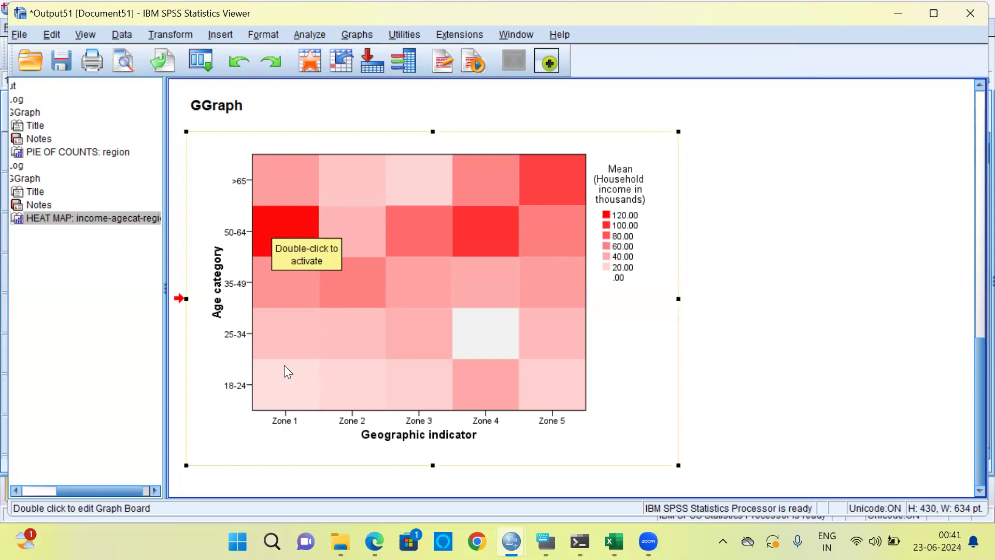
{"action": "left_click", "coordinate": [240, 244]}
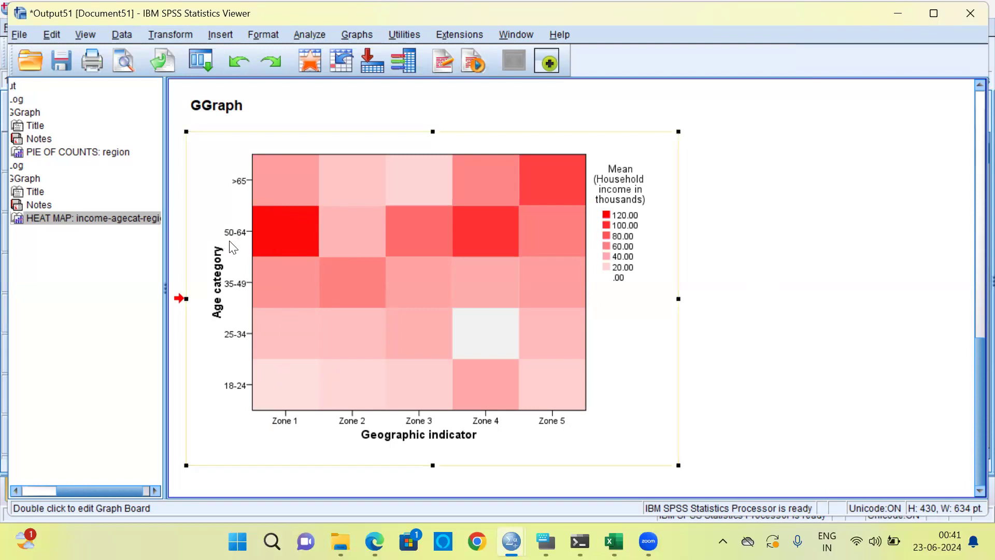
{"action": "left_click", "coordinate": [289, 237]}
{"action": "left_click", "coordinate": [279, 231]}
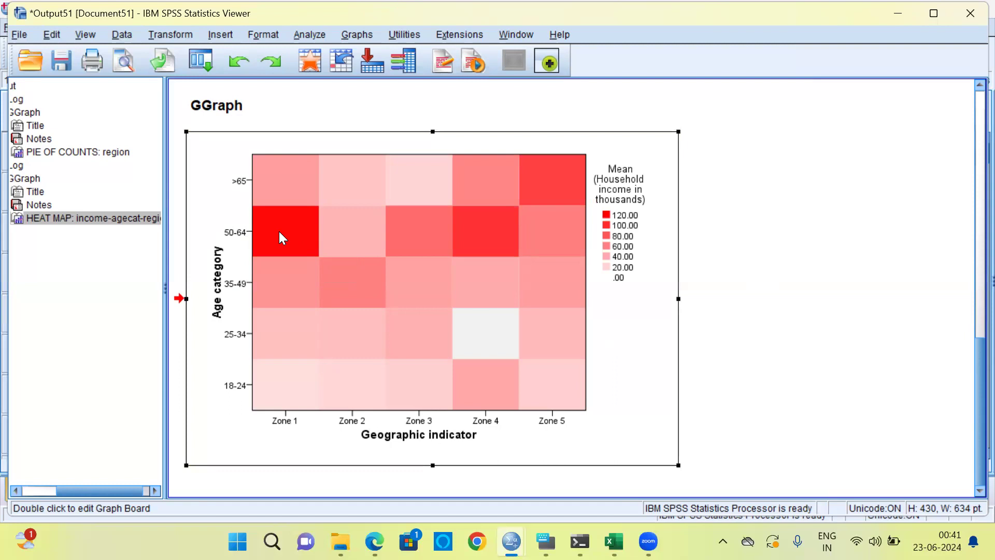
{"action": "left_click", "coordinate": [277, 231]}
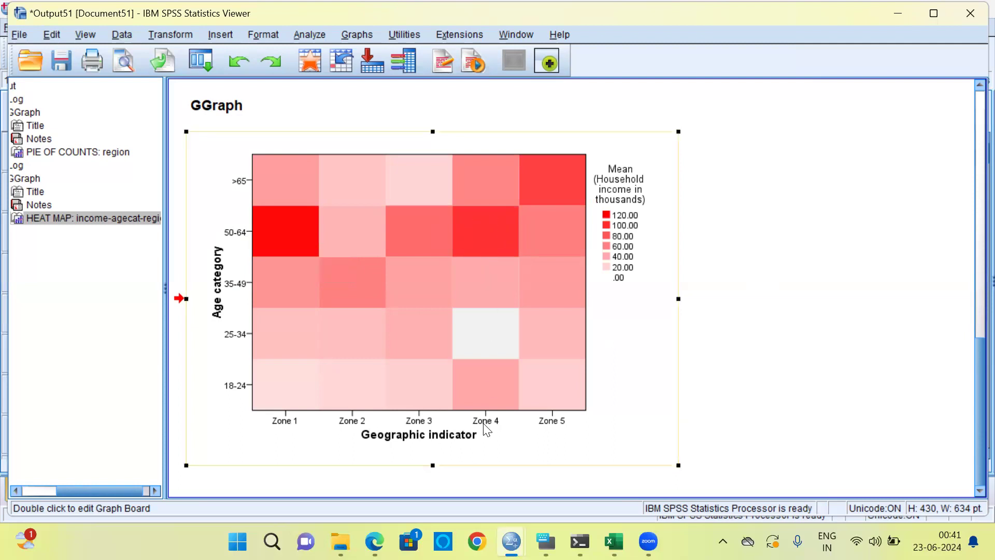
{"action": "left_click", "coordinate": [498, 236]}
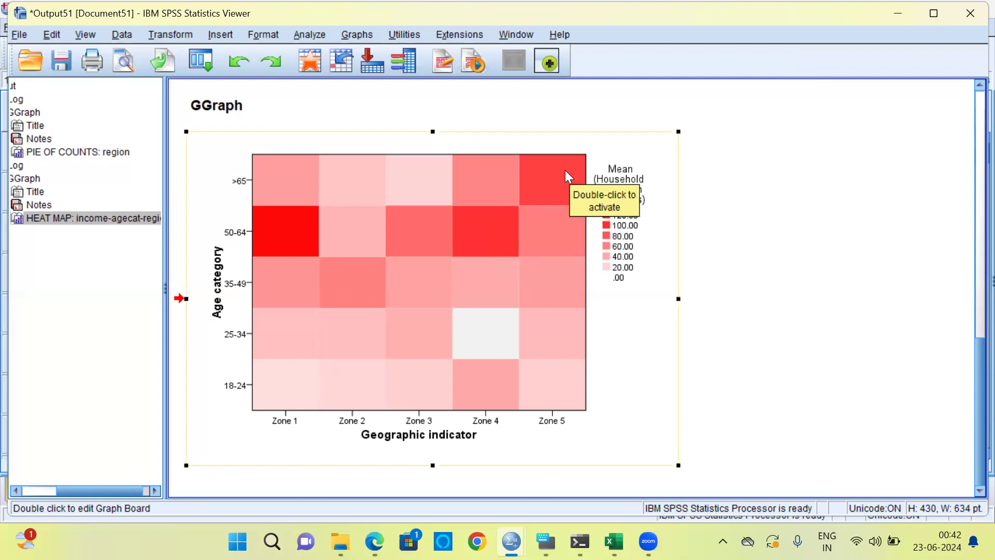
{"action": "double_click", "coordinate": [553, 177]}
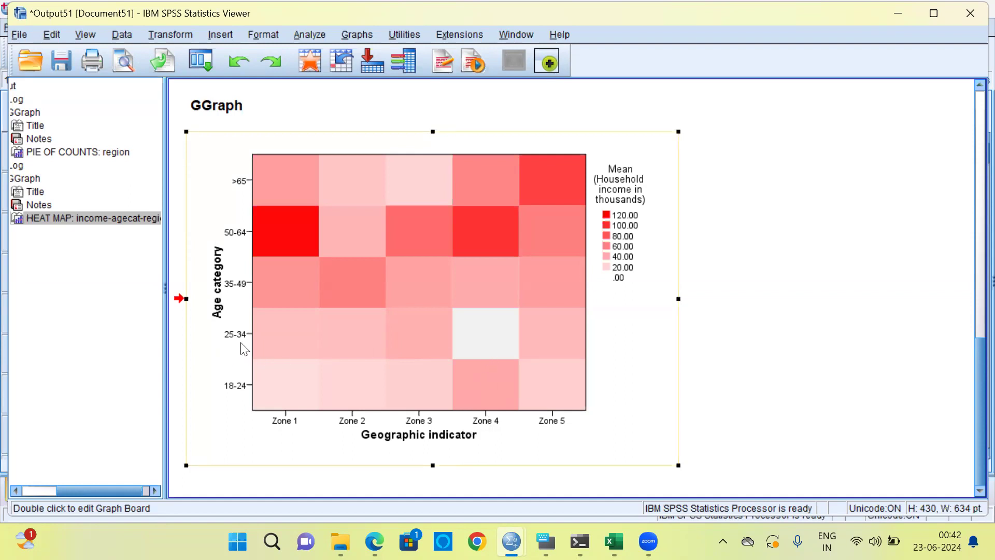
{"action": "left_click", "coordinate": [491, 344]}
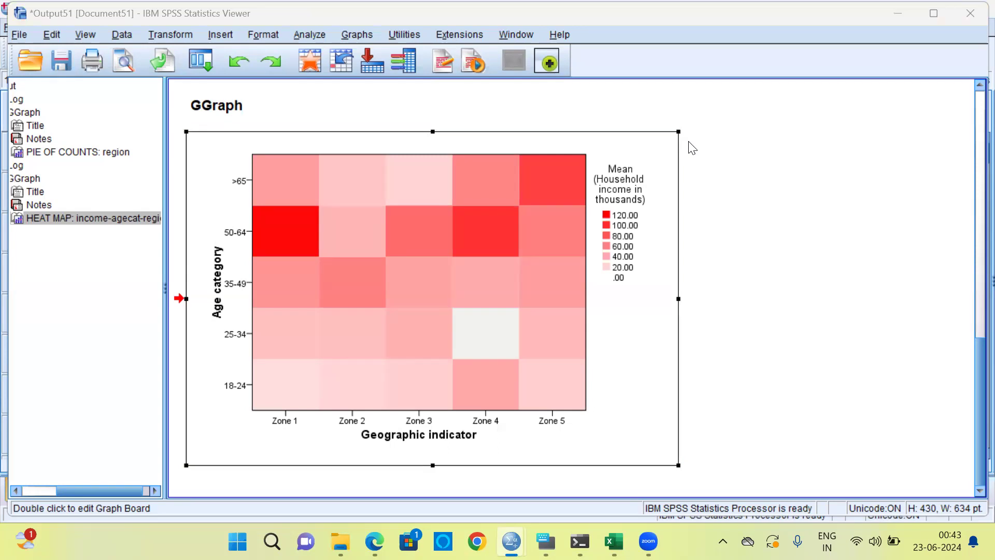
Bring the Graphboard Template Chooser back up and reset the heat map selections
{"action": "left_click", "coordinate": [357, 34]}
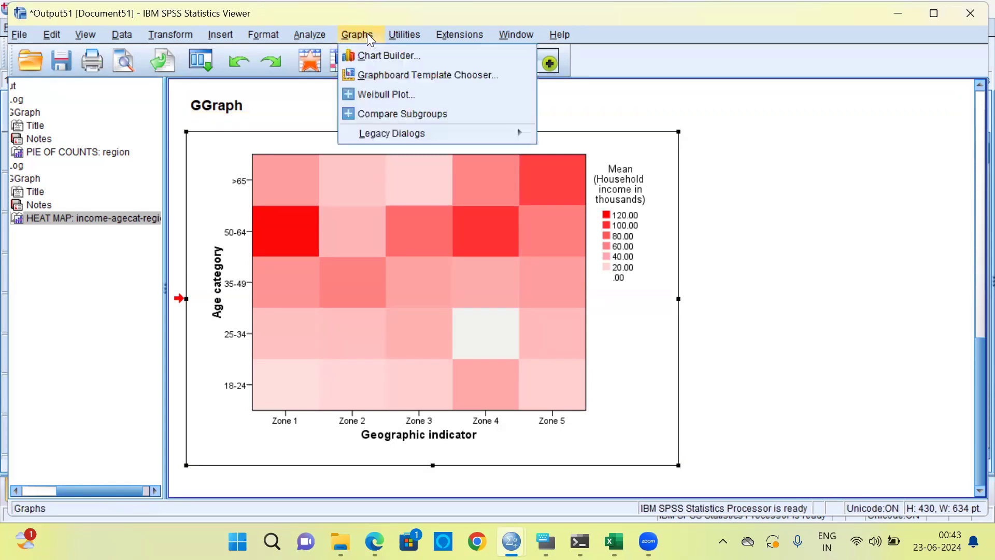
{"action": "left_click", "coordinate": [421, 74]}
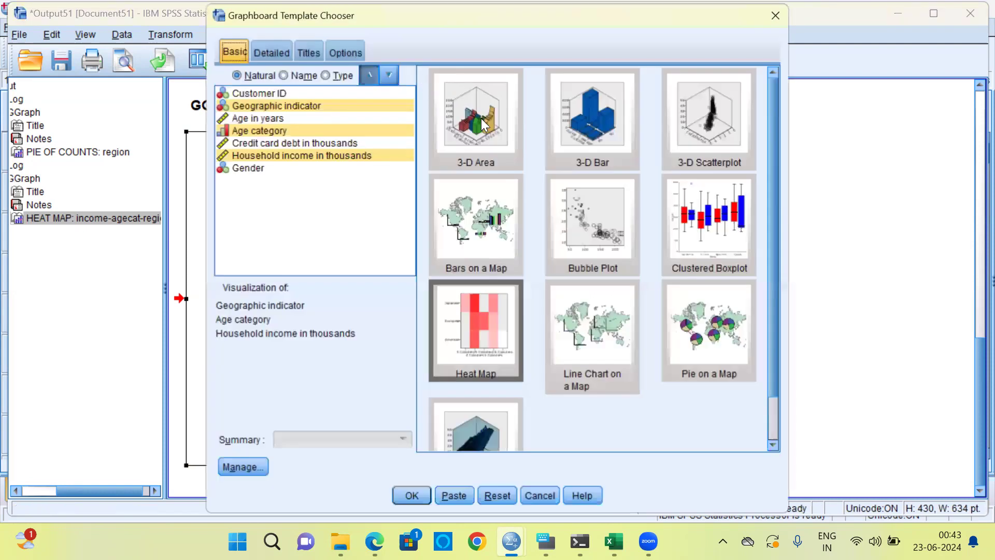
{"action": "left_click", "coordinate": [501, 493]}
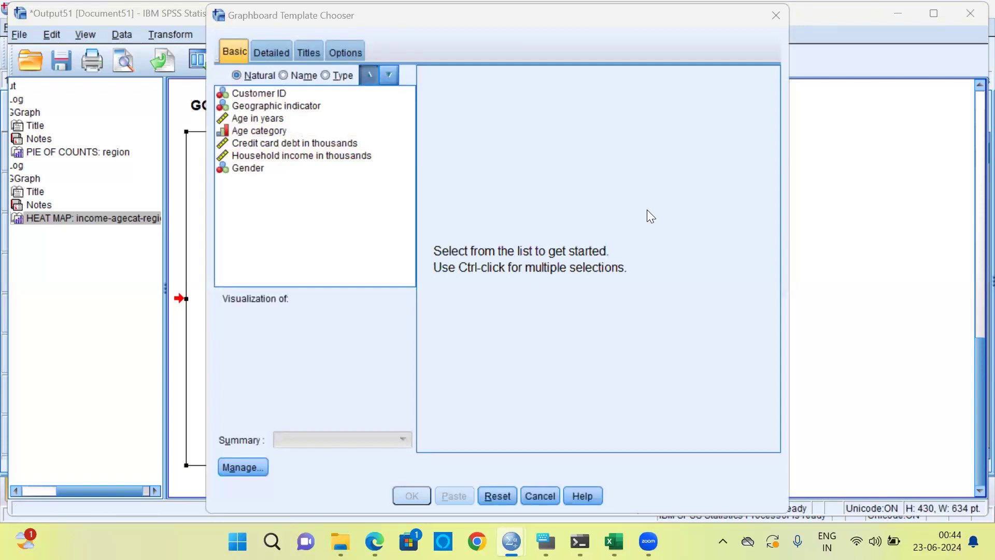
Choose Geographic indicator, Gender and Household income in thousands as the variables and pick the Clustered Boxplot template
{"action": "left_click", "coordinate": [307, 113]}
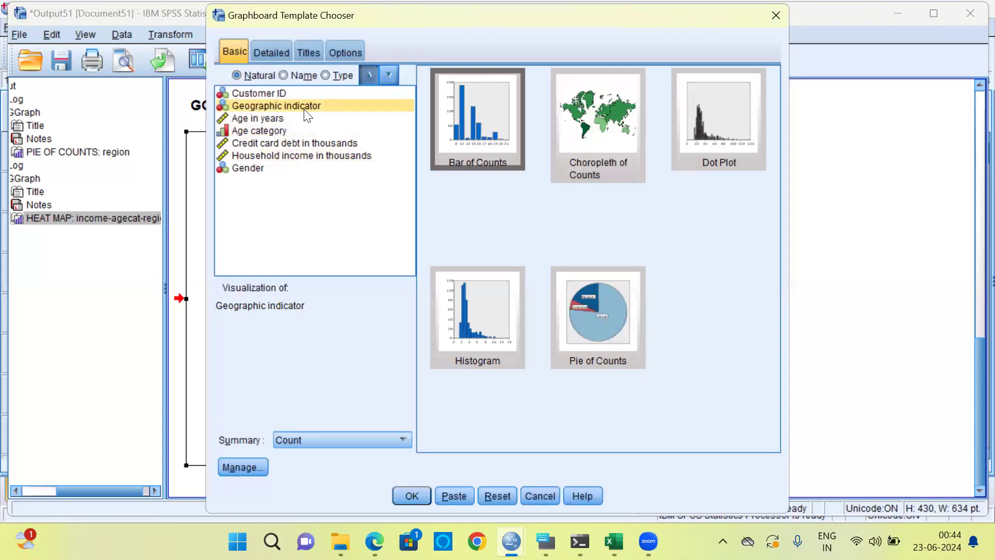
{"action": "left_click", "coordinate": [257, 169], "text": "ctrl"}
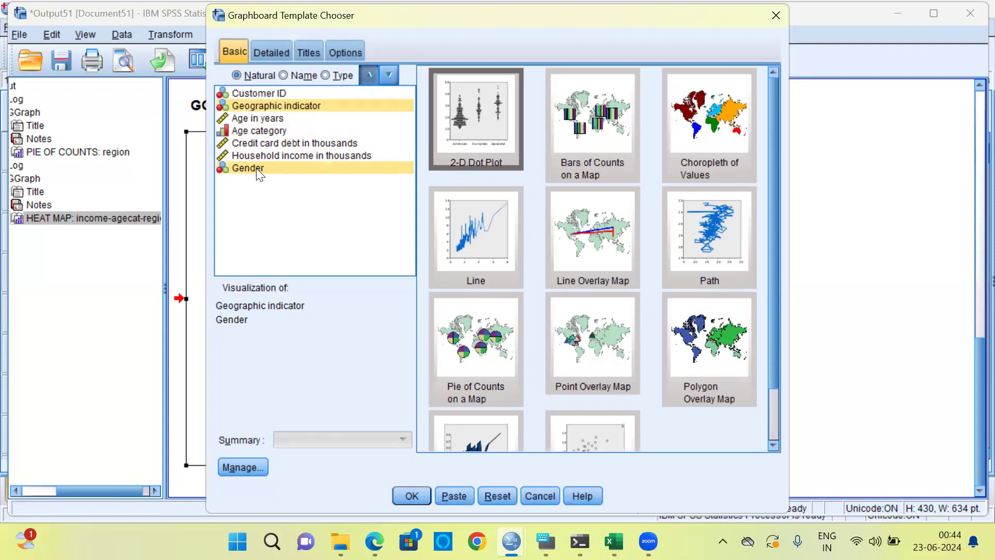
{"action": "left_click", "coordinate": [305, 155], "text": "ctrl"}
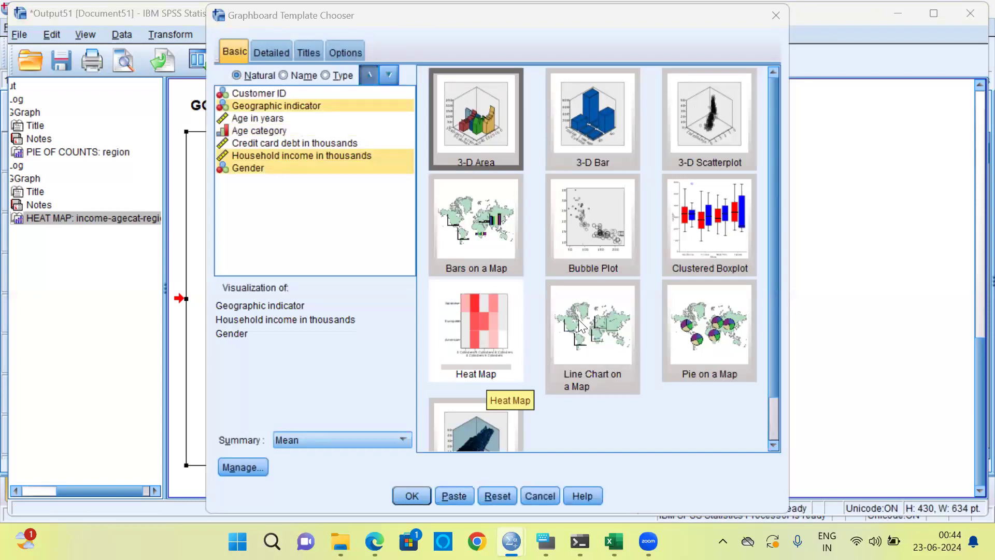
{"action": "left_click", "coordinate": [724, 237]}
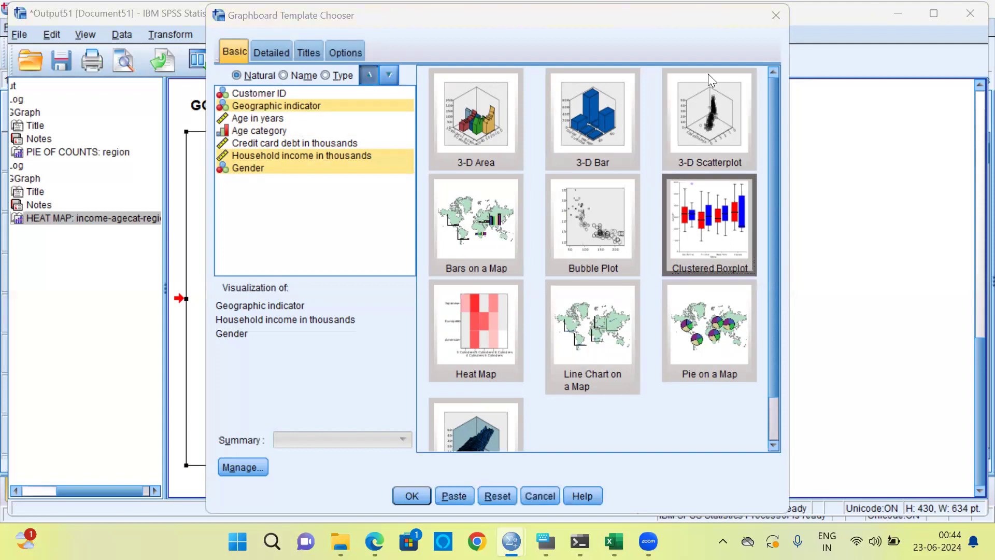
Check the detailed X, Y and Color variable assignments of the Clustered Boxplot, and generate the chart
{"action": "left_click", "coordinate": [271, 51]}
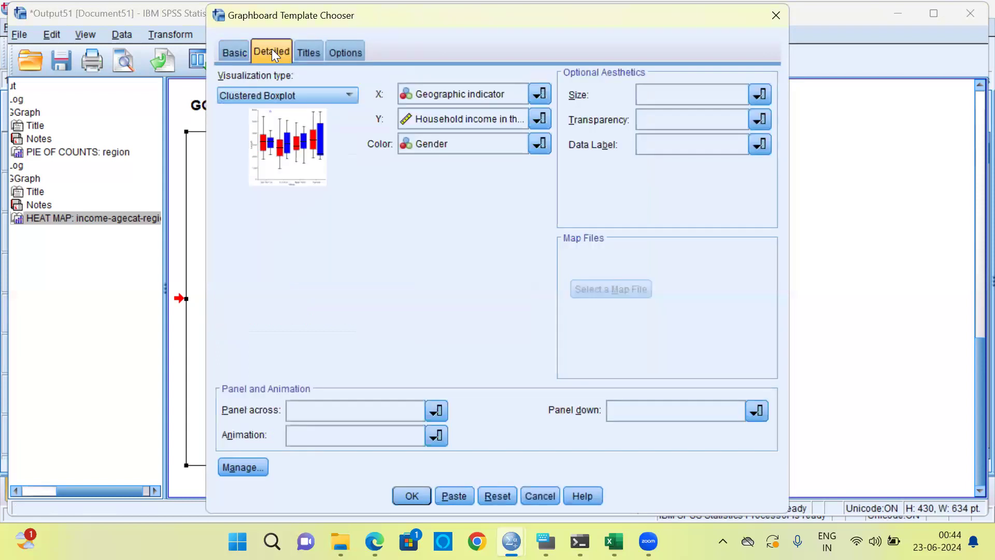
{"action": "left_click", "coordinate": [545, 146]}
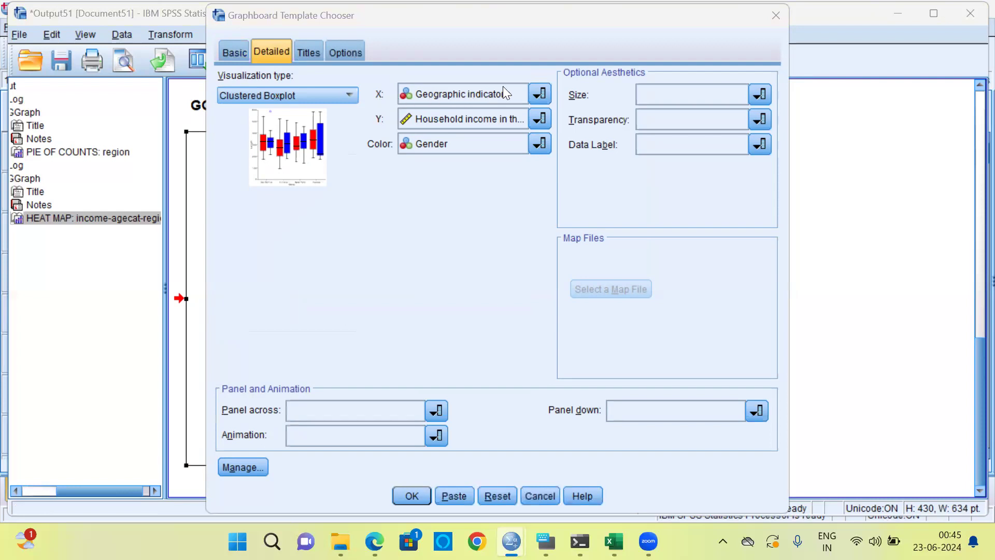
{"action": "left_click", "coordinate": [539, 96]}
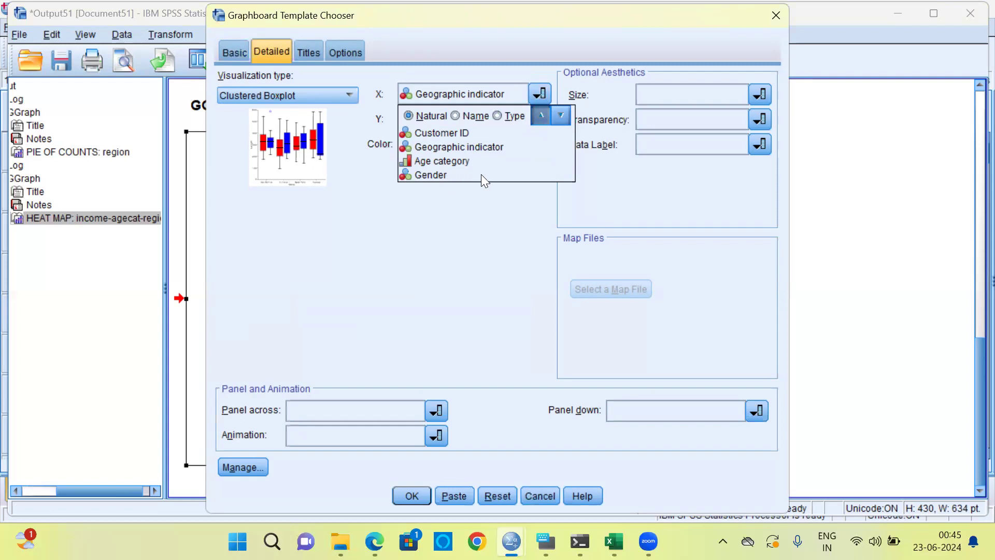
{"action": "left_click", "coordinate": [523, 68]}
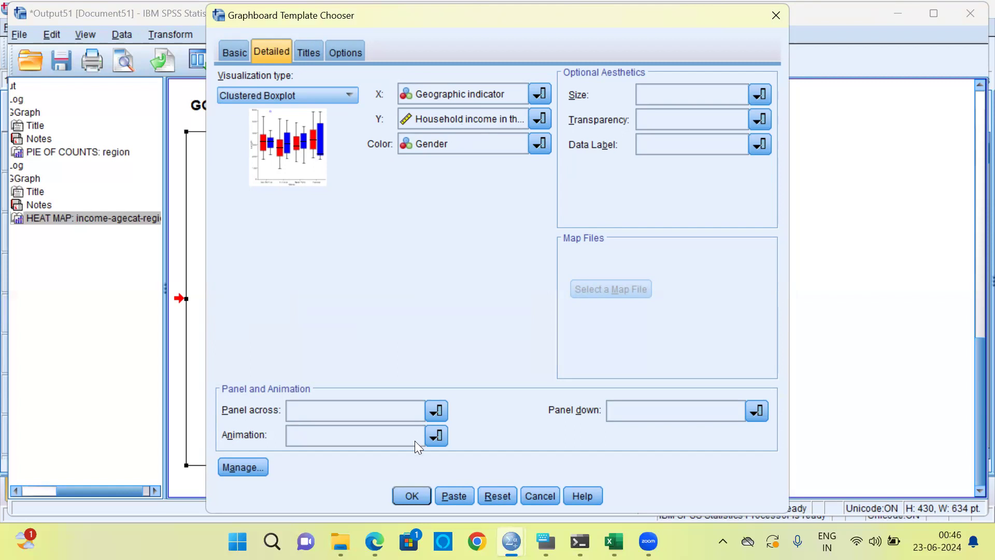
{"action": "left_click", "coordinate": [412, 495]}
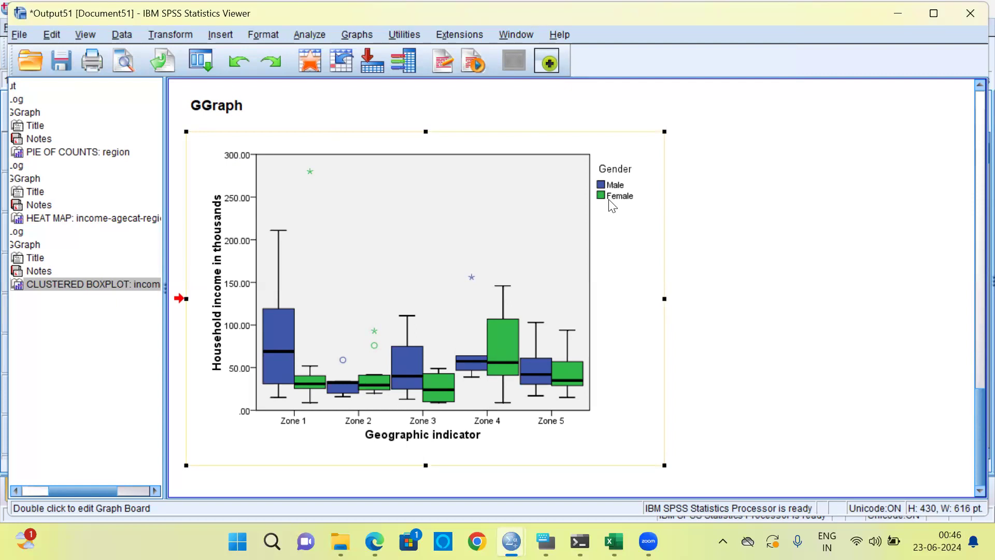
Compare male and female household income in the clustered boxplot, looking at the medians, spread and outliers of Zones 1 and 2
{"action": "left_click", "coordinate": [303, 427]}
{"action": "left_click", "coordinate": [282, 350]}
{"action": "left_click", "coordinate": [364, 152]}
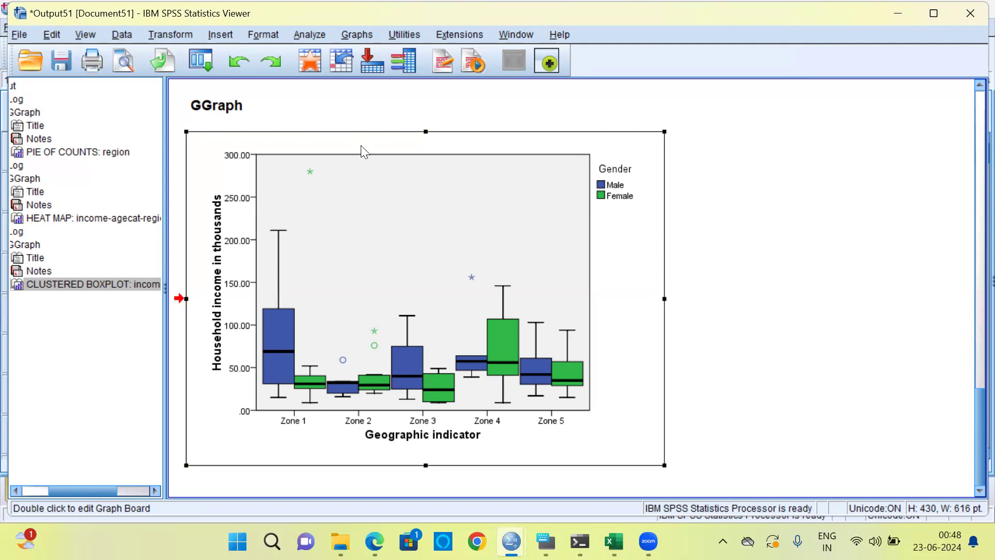
Reset the Graphboard Template Chooser and generate a Scatterplot of Credit card debt in thousands and Household income in thousands
{"action": "left_click", "coordinate": [363, 36]}
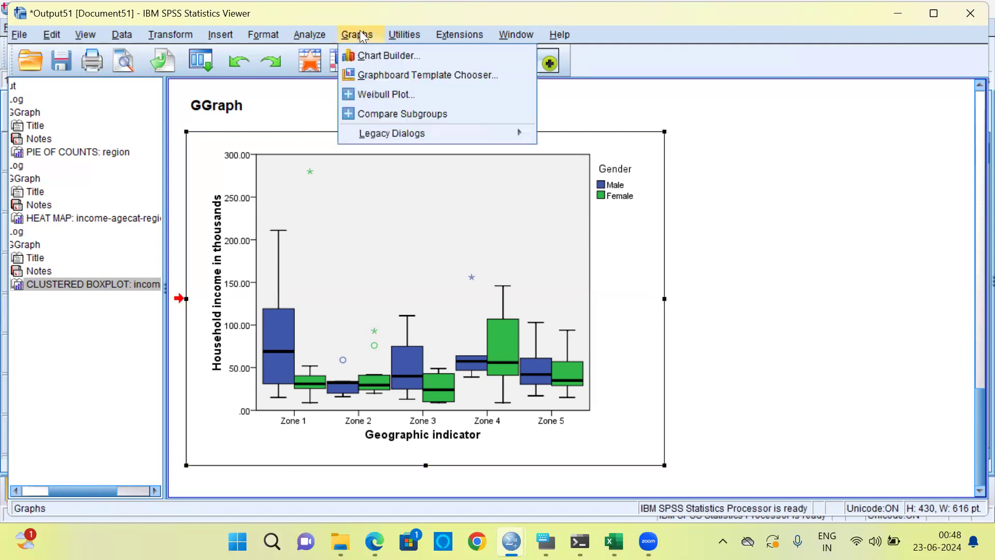
{"action": "left_click", "coordinate": [397, 71]}
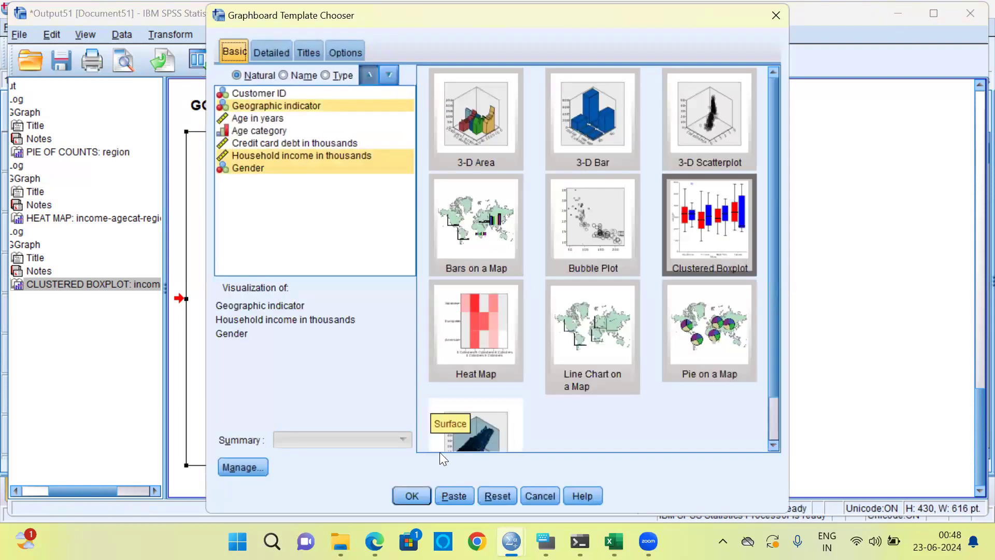
{"action": "left_click", "coordinate": [497, 495]}
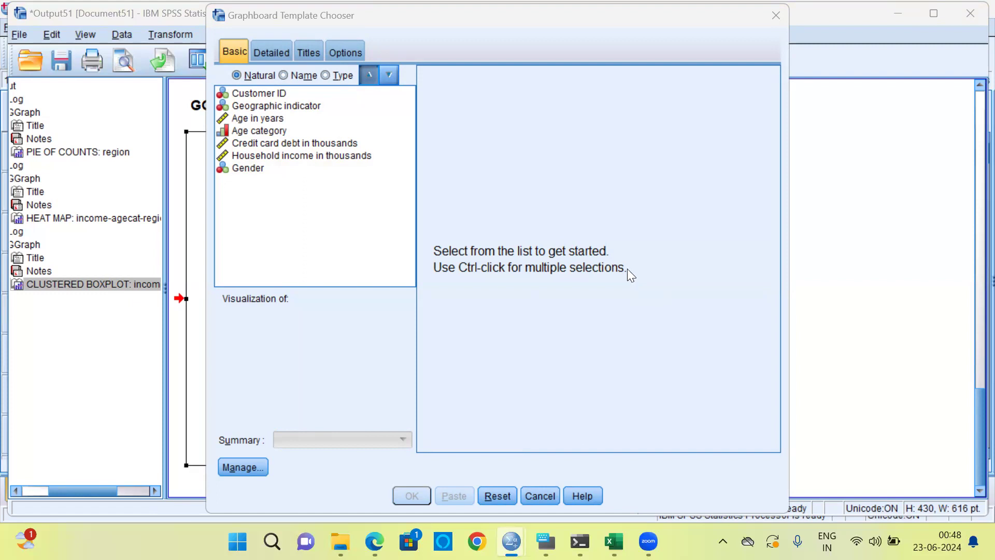
{"action": "left_click", "coordinate": [321, 147]}
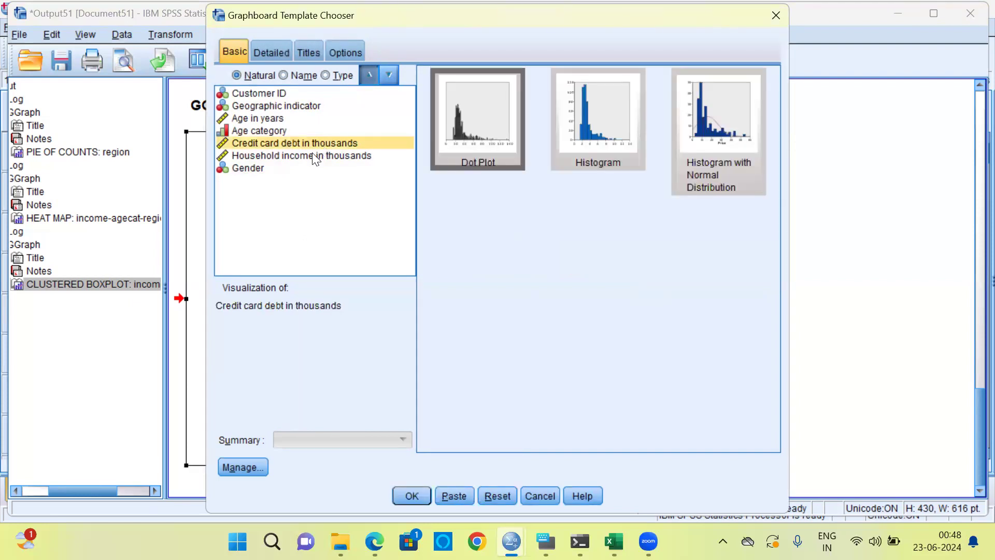
{"action": "left_click", "coordinate": [312, 153], "text": "ctrl"}
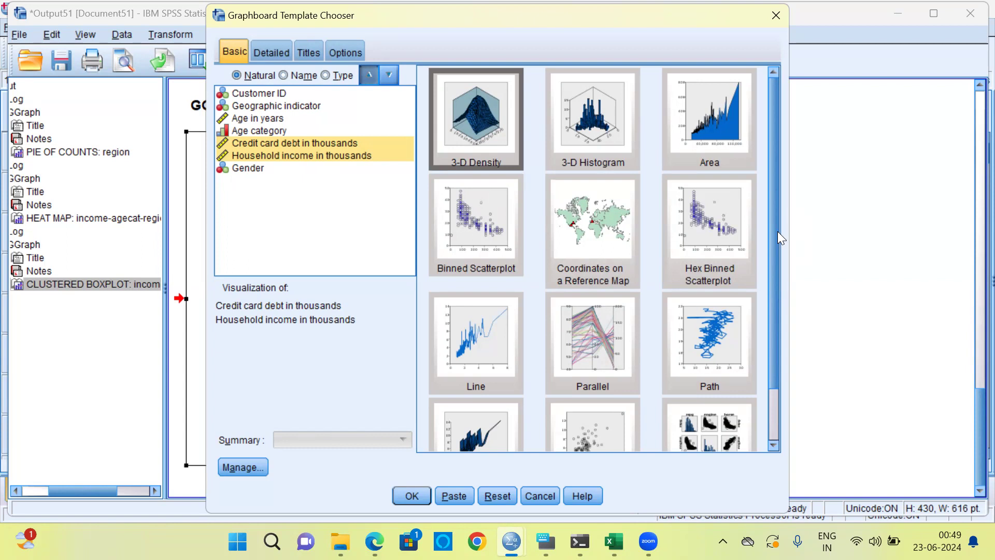
{"action": "left_click_drag", "start_coordinate": [776, 222], "coordinate": [768, 305]}
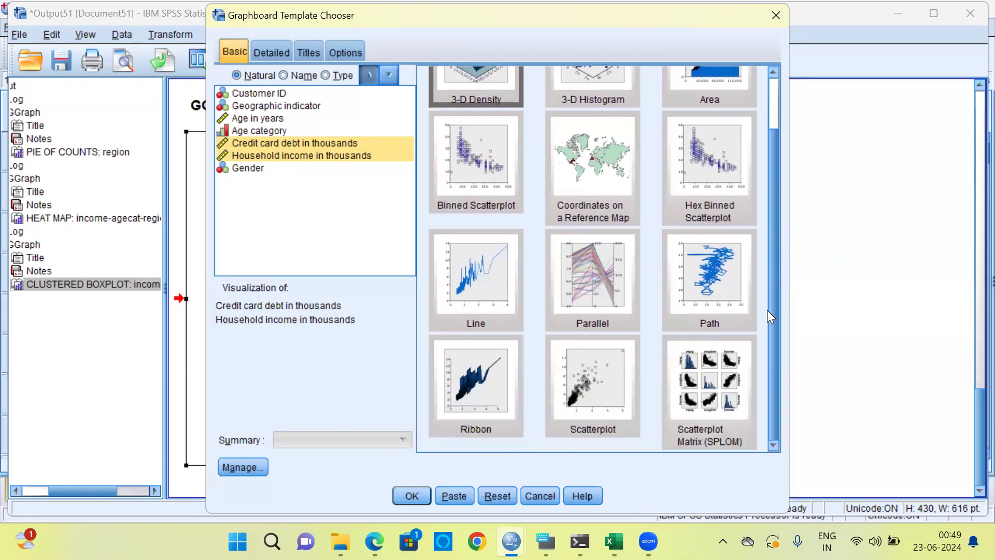
{"action": "left_click", "coordinate": [592, 381]}
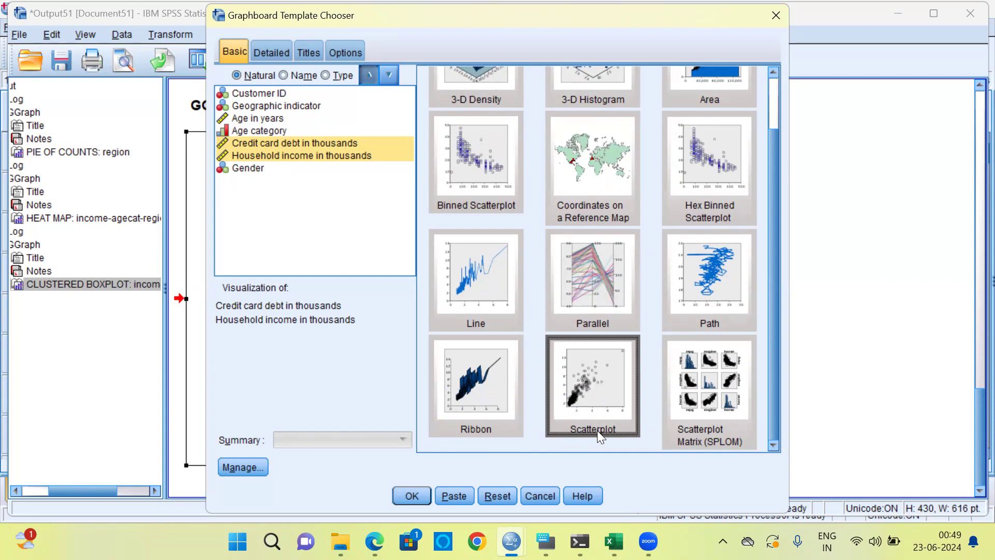
{"action": "left_click", "coordinate": [411, 495]}
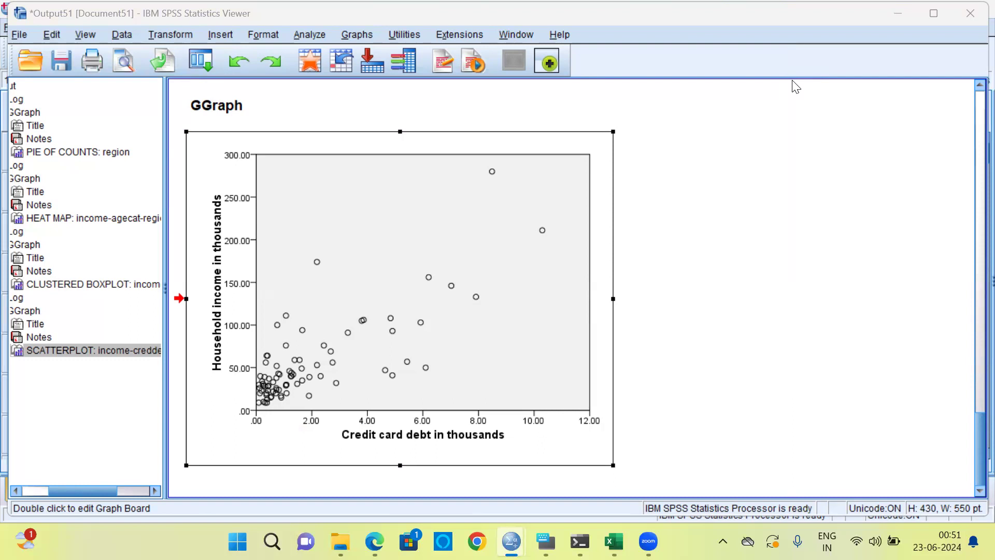
Reset the Graphboard Template Chooser and generate a Scatterplot Matrix (SPLOM) of Age in years, Credit card debt in thousands and Household income in thousands
{"action": "left_click", "coordinate": [365, 34]}
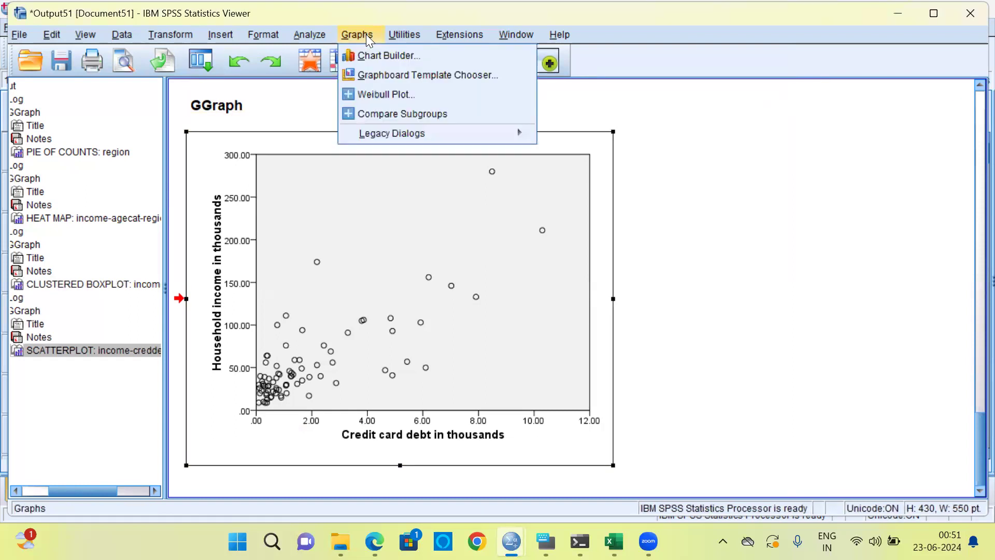
{"action": "left_click", "coordinate": [428, 78]}
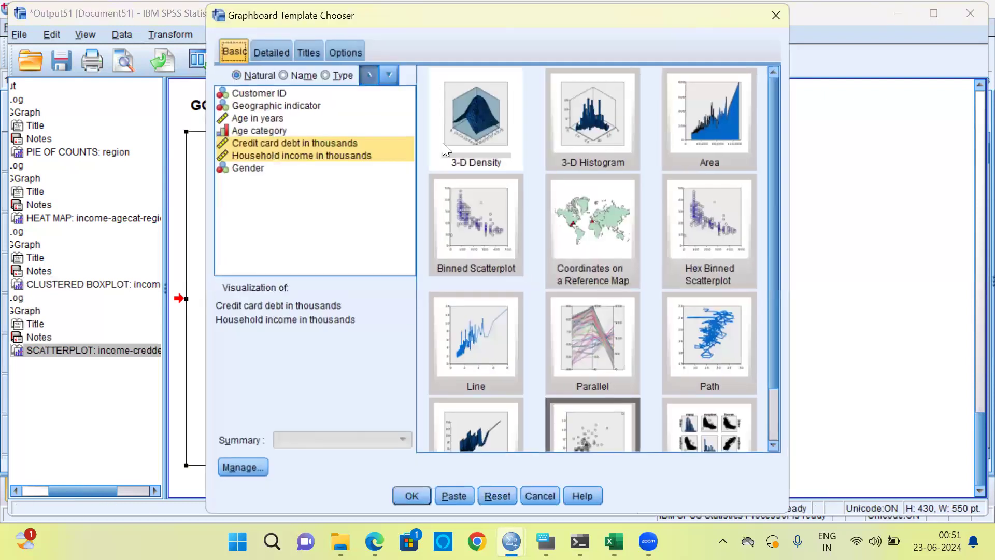
{"action": "left_click", "coordinate": [496, 494]}
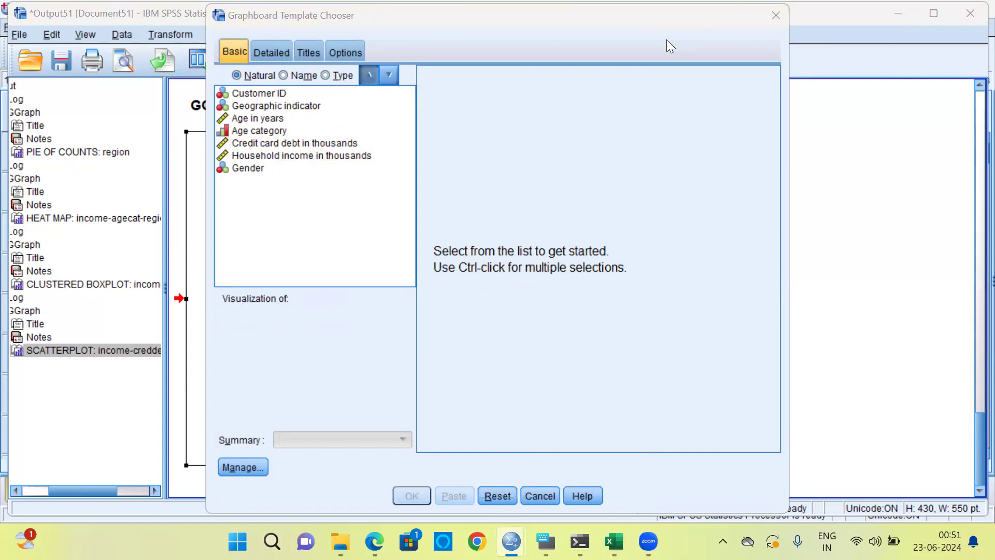
{"action": "left_click", "coordinate": [264, 118]}
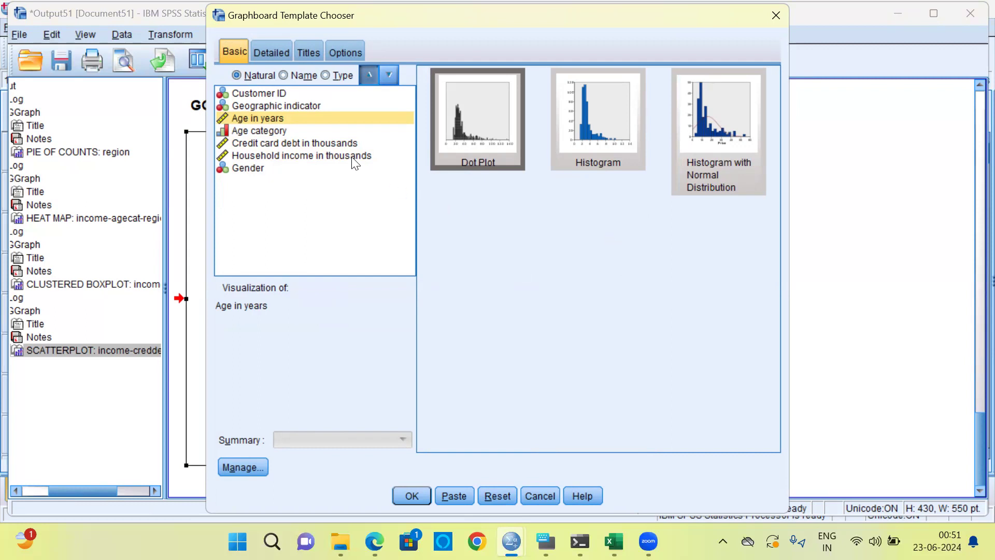
{"action": "left_click", "coordinate": [340, 144], "text": "ctrl"}
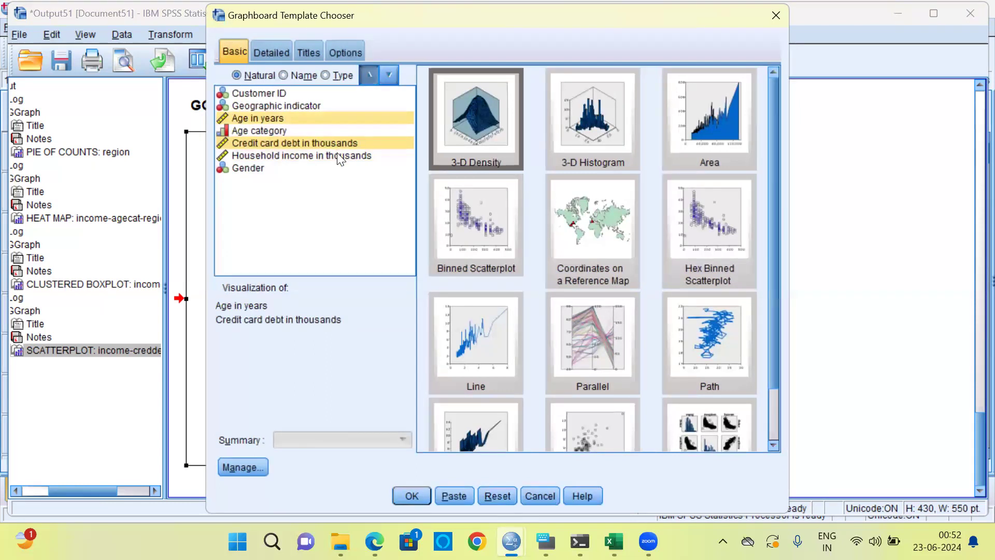
{"action": "left_click", "coordinate": [336, 155], "text": "ctrl"}
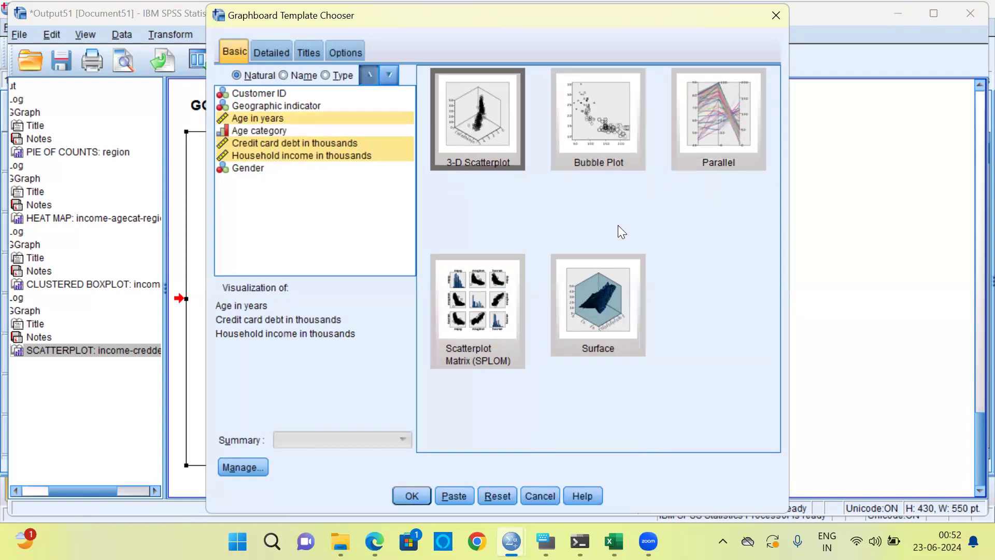
{"action": "left_click", "coordinate": [466, 341]}
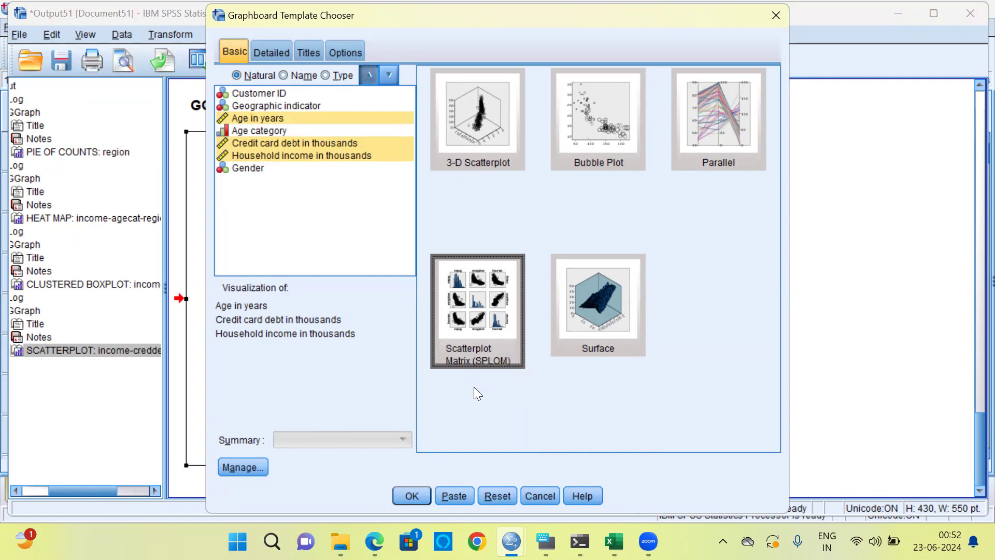
{"action": "left_click", "coordinate": [410, 495]}
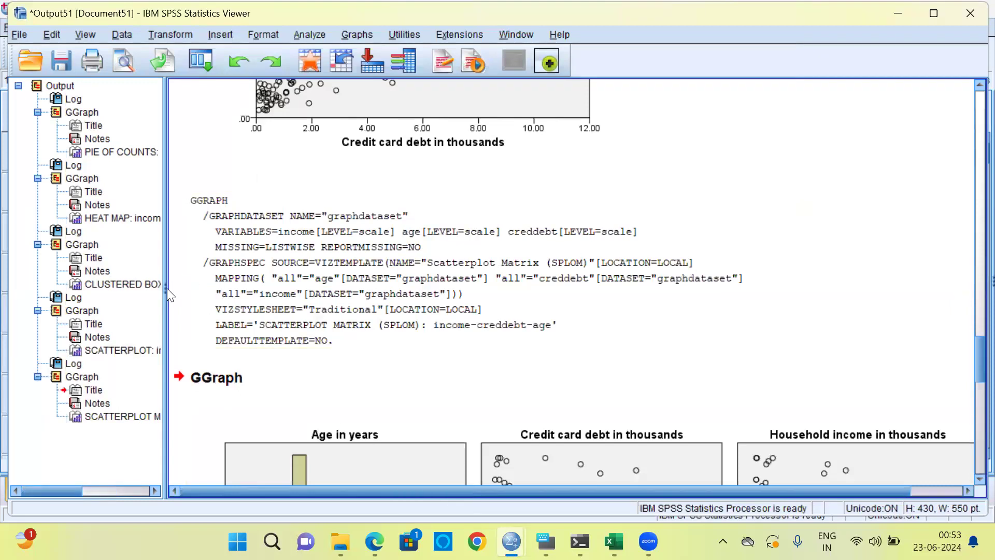
Narrow the outline pane and examine the scatterplot matrix's Age in years row against credit card debt and household income
{"action": "left_click_drag", "start_coordinate": [165, 286], "coordinate": [29, 290]}
{"action": "left_click_drag", "start_coordinate": [971, 370], "coordinate": [972, 407]}
{"action": "mouse_move", "coordinate": [971, 406]}
{"action": "left_mouse_down"}
{"action": "mouse_move", "coordinate": [970, 470]}
{"action": "mouse_move", "coordinate": [970, 409]}
{"action": "left_mouse_up"}
{"action": "left_click", "coordinate": [425, 291]}
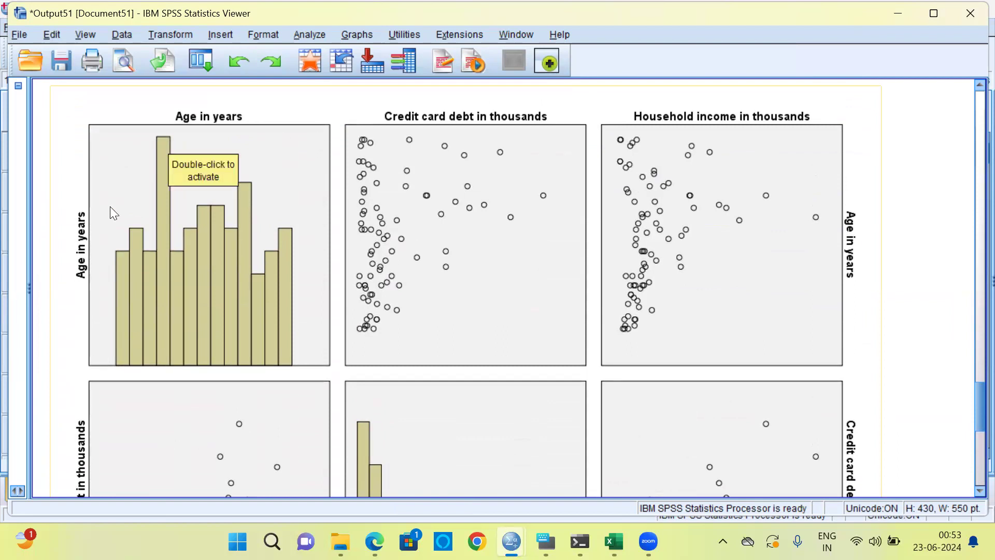
{"action": "left_click", "coordinate": [177, 271]}
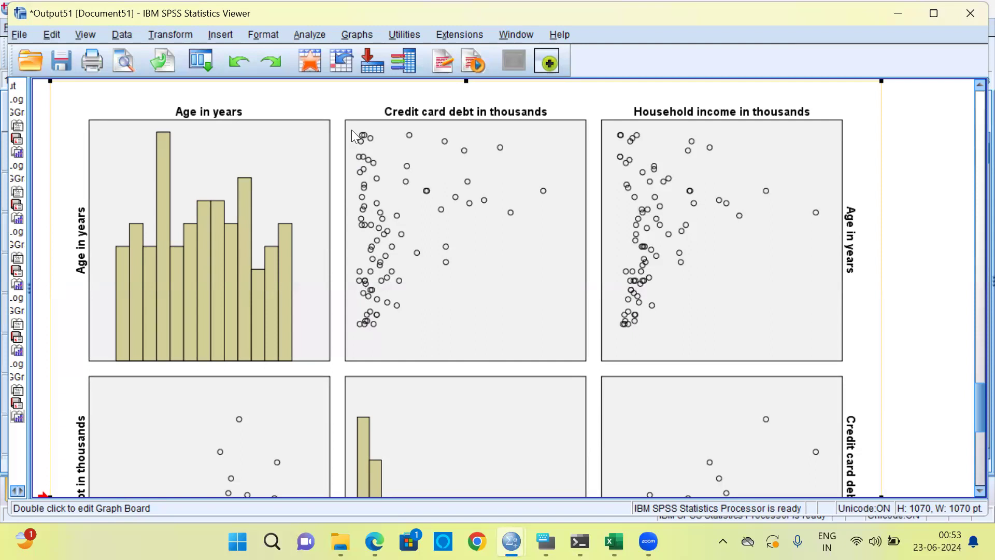
{"action": "left_click", "coordinate": [550, 128]}
{"action": "left_click", "coordinate": [757, 117]}
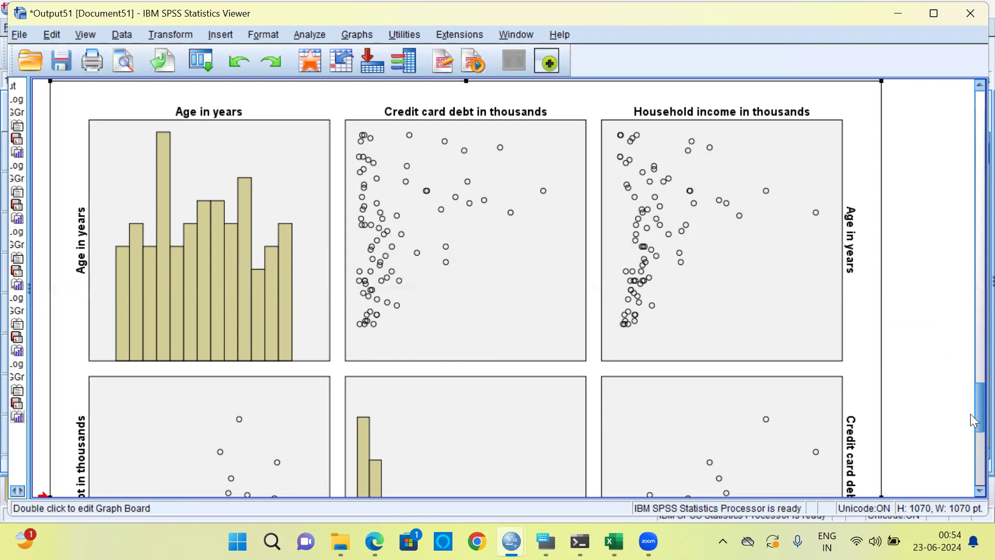
Examine the Credit card debt and Household income rows of the scatterplot matrix, including their histograms
{"action": "scroll", "coordinate": [973, 421], "scroll_direction": "down", "scroll_amount": 5}
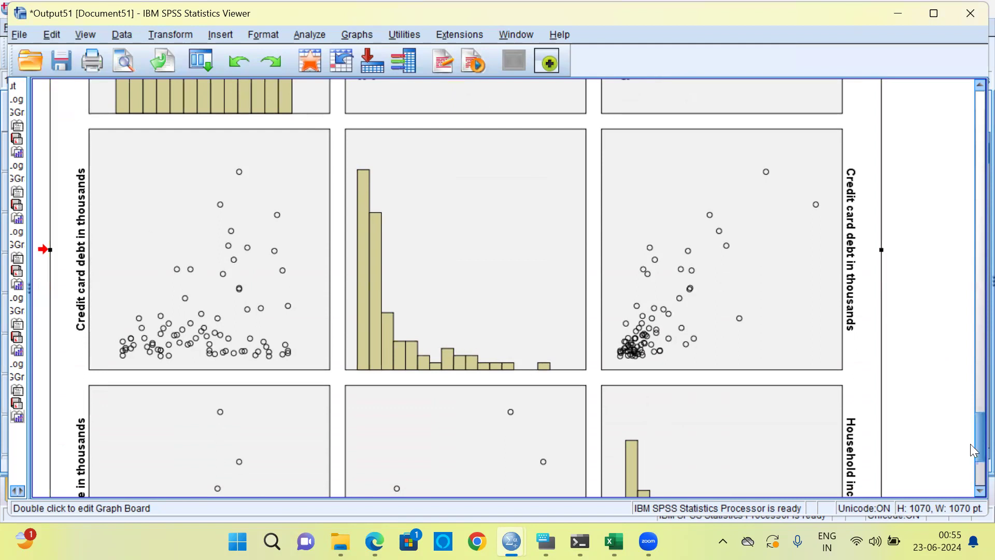
{"action": "scroll", "coordinate": [972, 446], "scroll_direction": "down", "scroll_amount": 5}
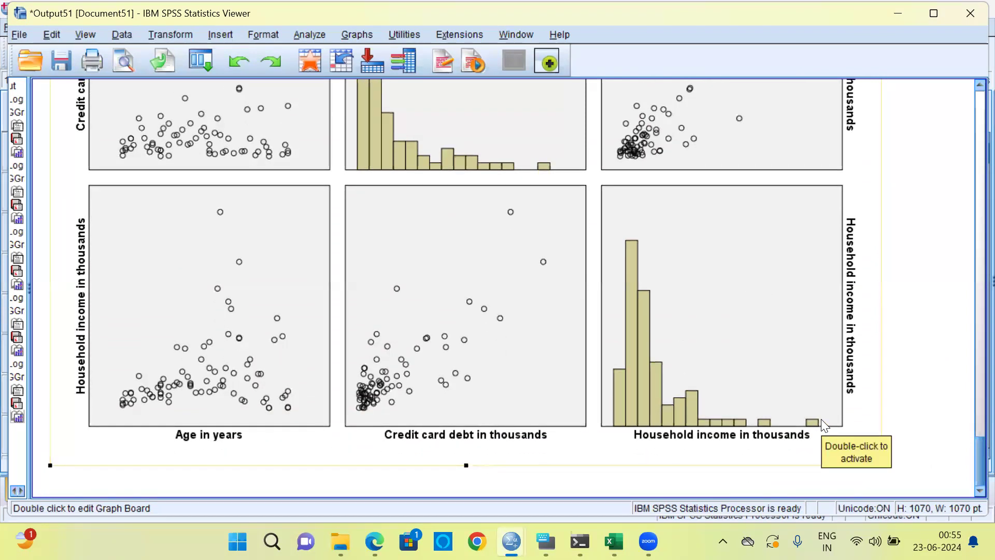
{"action": "scroll", "coordinate": [821, 419], "scroll_direction": "up", "scroll_amount": 10}
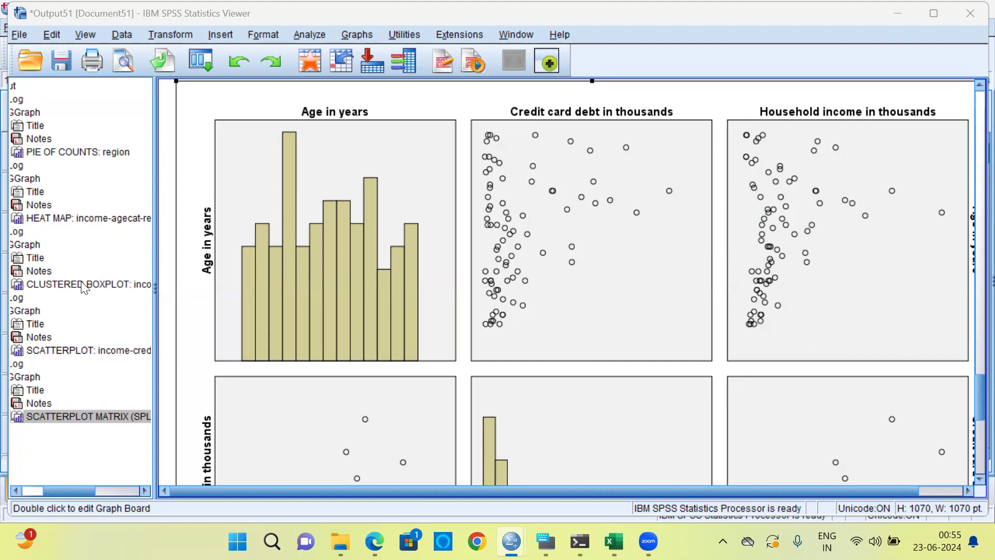
Review the pie of counts, heat map, clustered boxplot, scatterplot and scatterplot matrix in turn from the output outline
{"action": "mouse_move", "coordinate": [63, 490]}
{"action": "left_mouse_down"}
{"action": "mouse_move", "coordinate": [47, 489]}
{"action": "mouse_move", "coordinate": [57, 486]}
{"action": "left_mouse_up"}
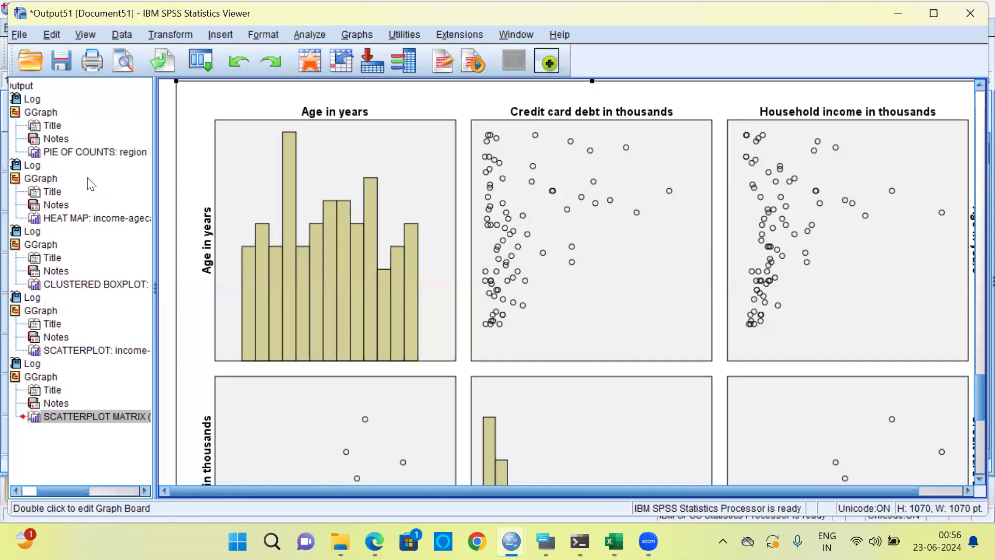
{"action": "left_click", "coordinate": [68, 158]}
{"action": "left_click", "coordinate": [66, 154]}
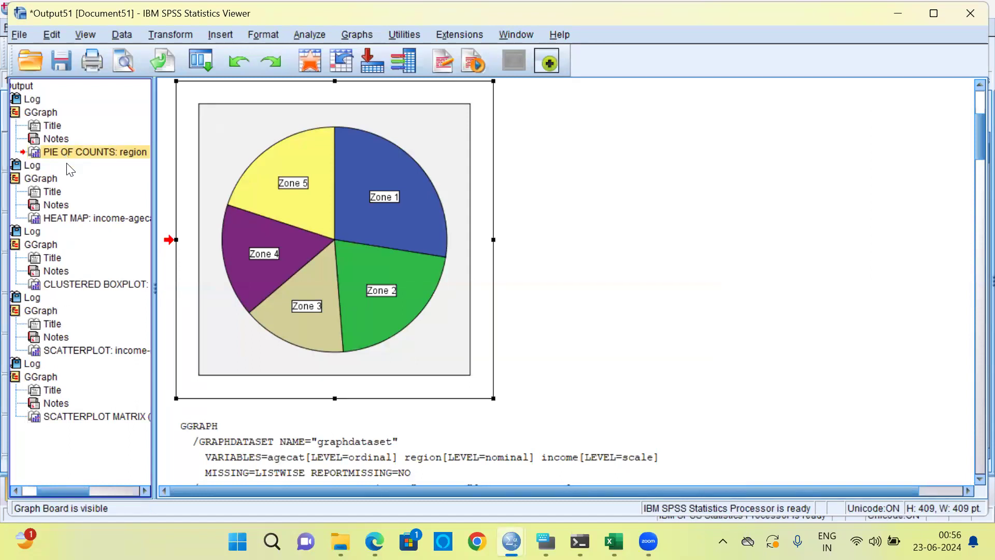
{"action": "left_click", "coordinate": [82, 218]}
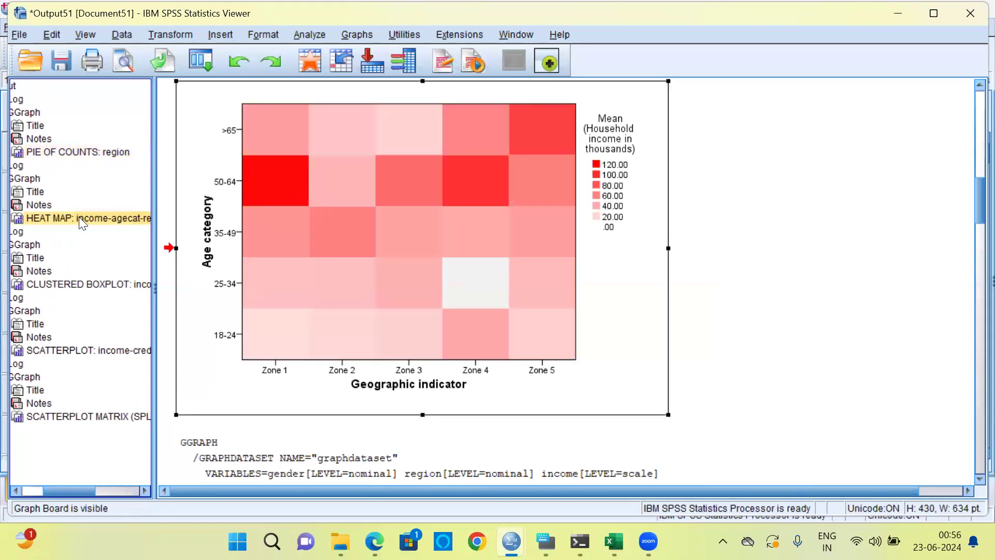
{"action": "left_click", "coordinate": [57, 286]}
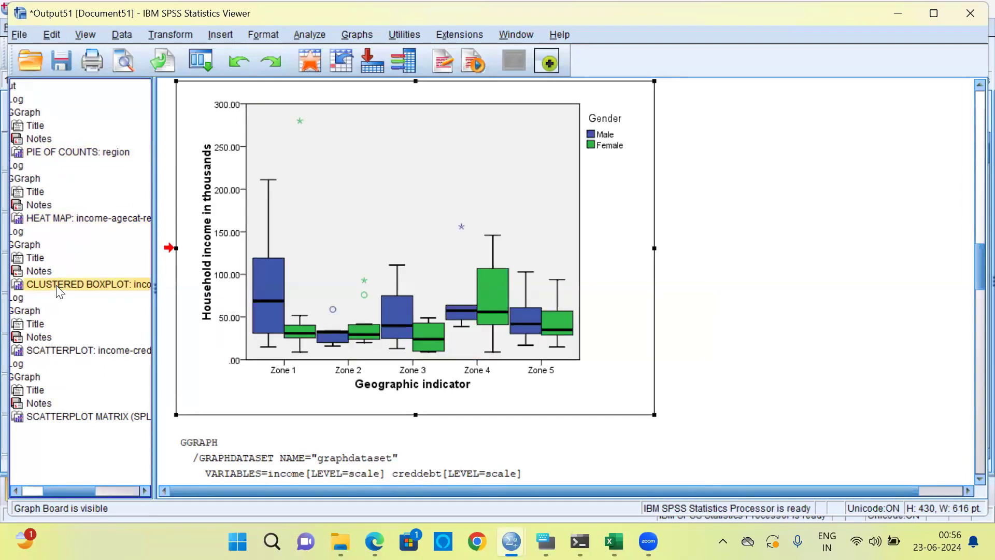
{"action": "left_click", "coordinate": [48, 350]}
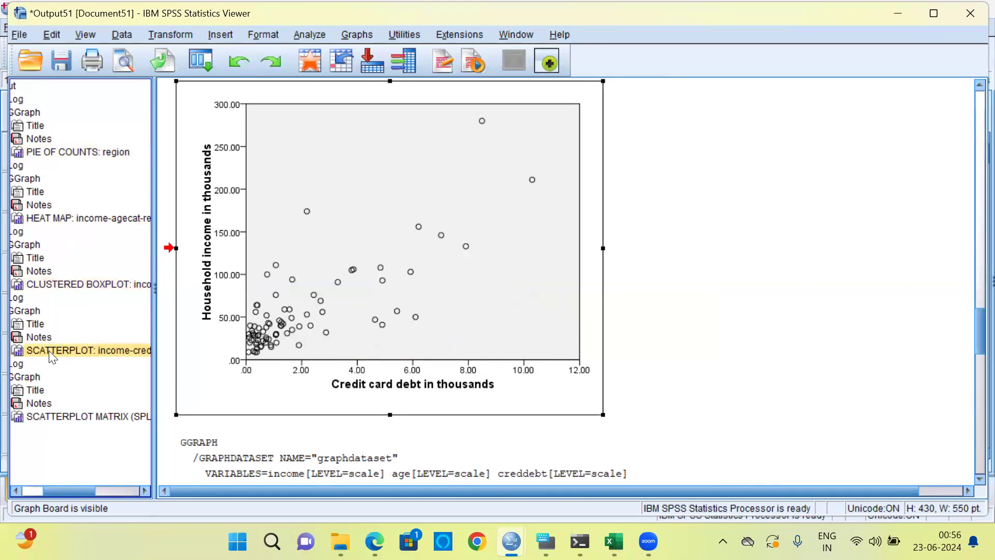
{"action": "left_click", "coordinate": [45, 421]}
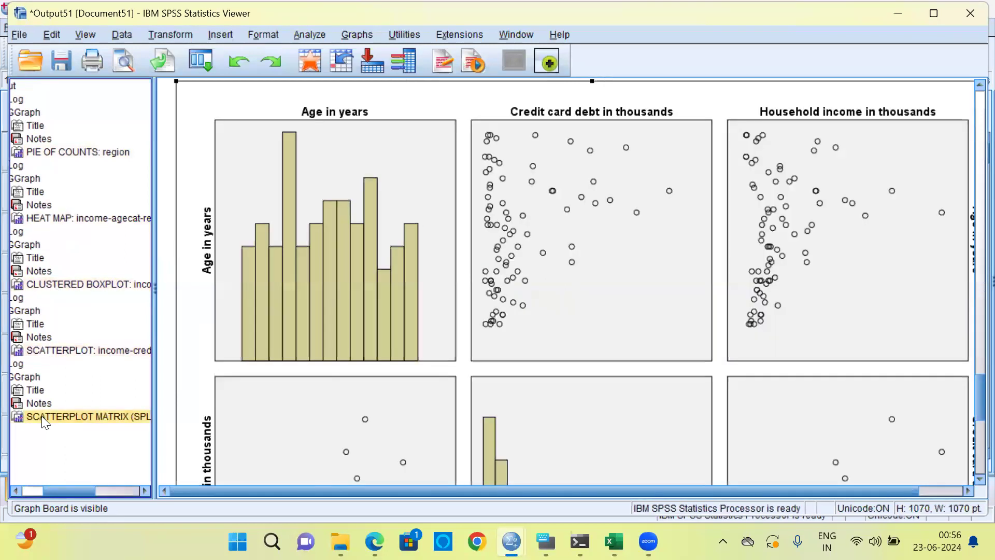